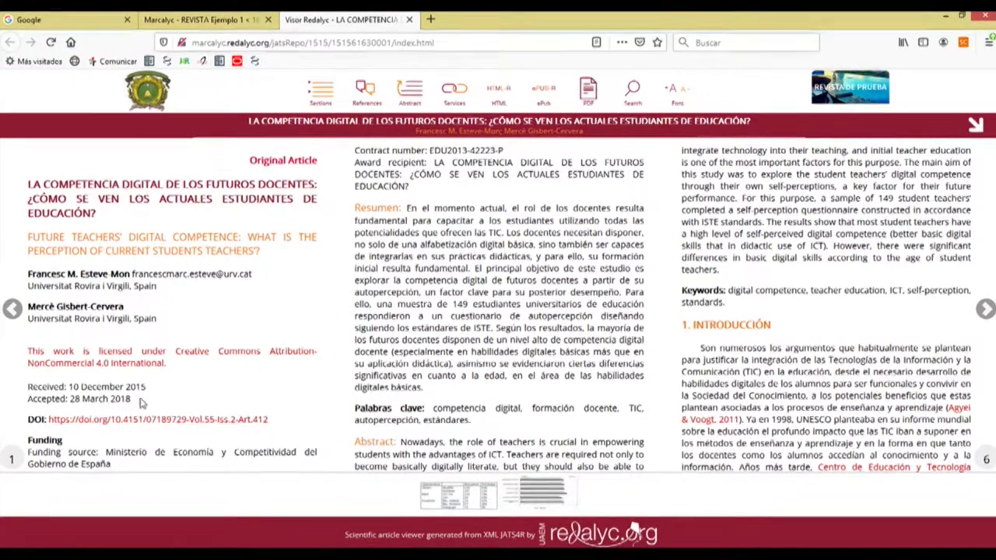
Follow the article's DOI link and select part of the article title.
click(71, 424)
drag(32, 182, 76, 199)
scroll(674, 327, down, 1)
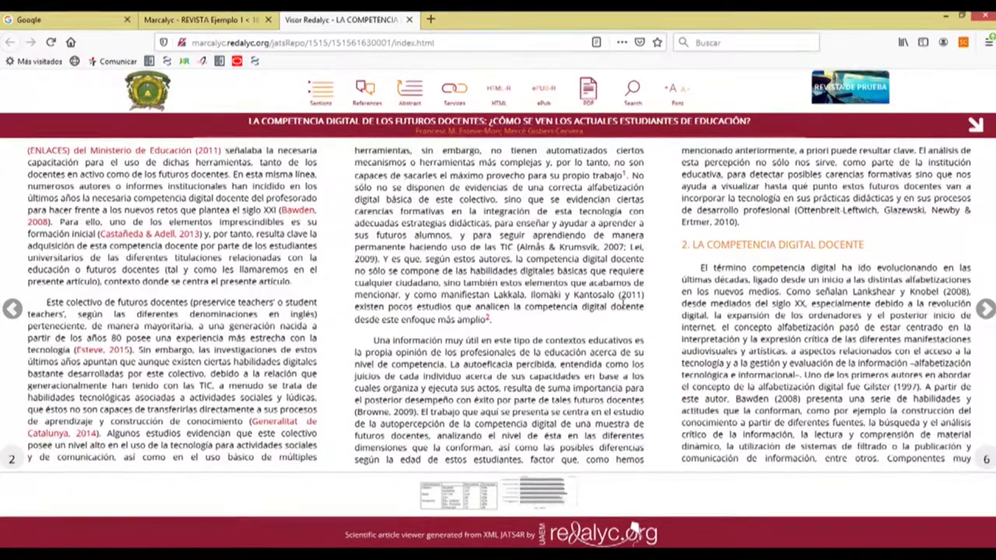
scroll(632, 304, up, 1)
Page through the article to page 4, showing citation and Ec. 1 popups along the way.
mouse_move(697, 423)
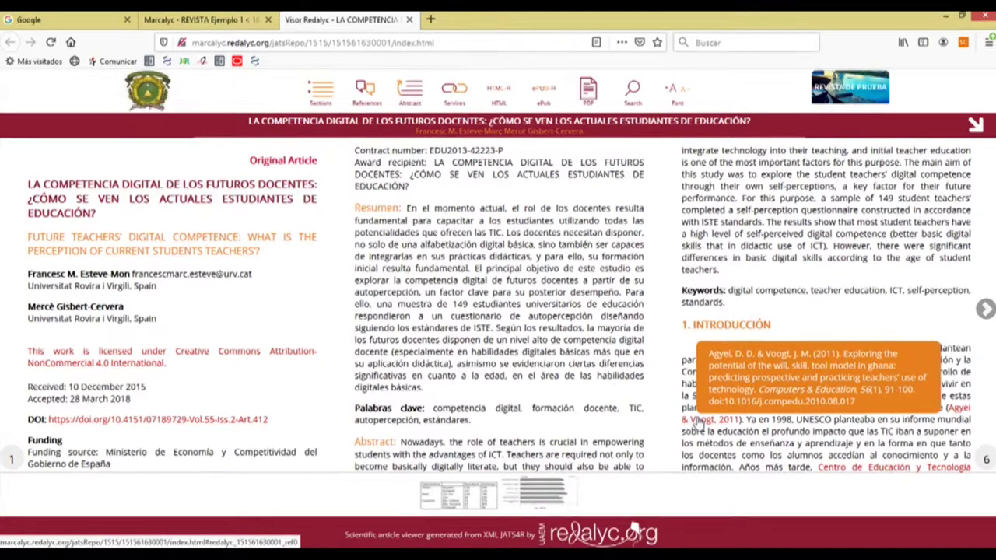
scroll(698, 422, down, 1)
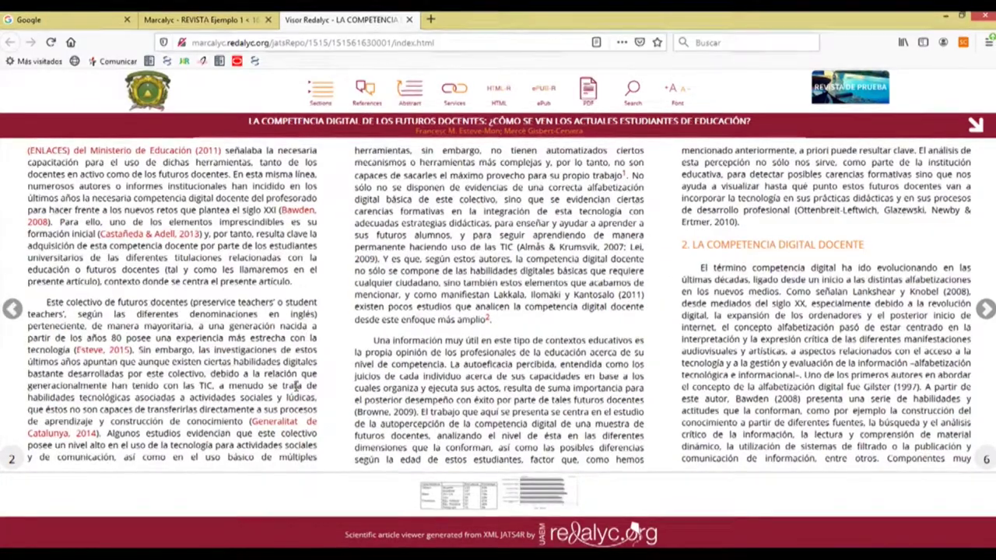
mouse_move(190, 233)
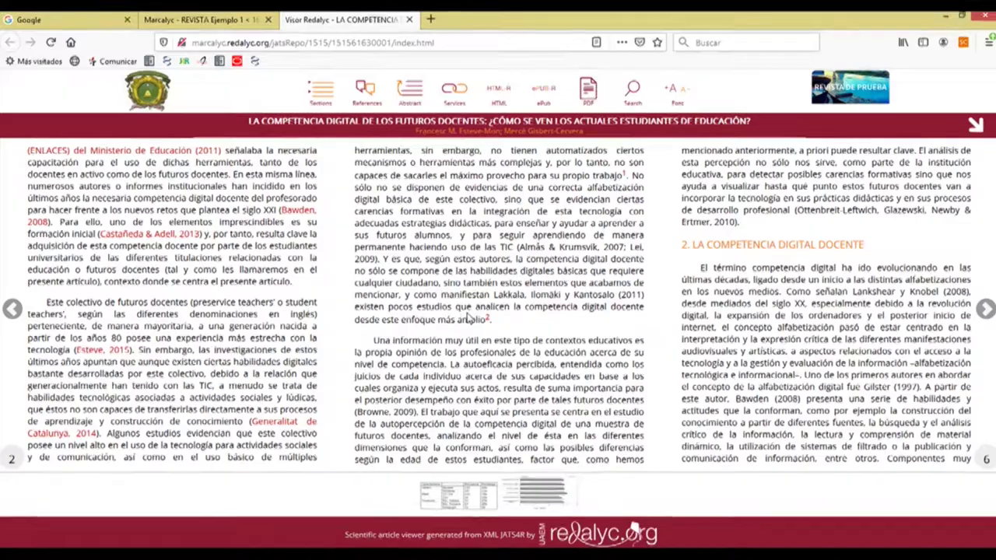
scroll(467, 313, down, 1)
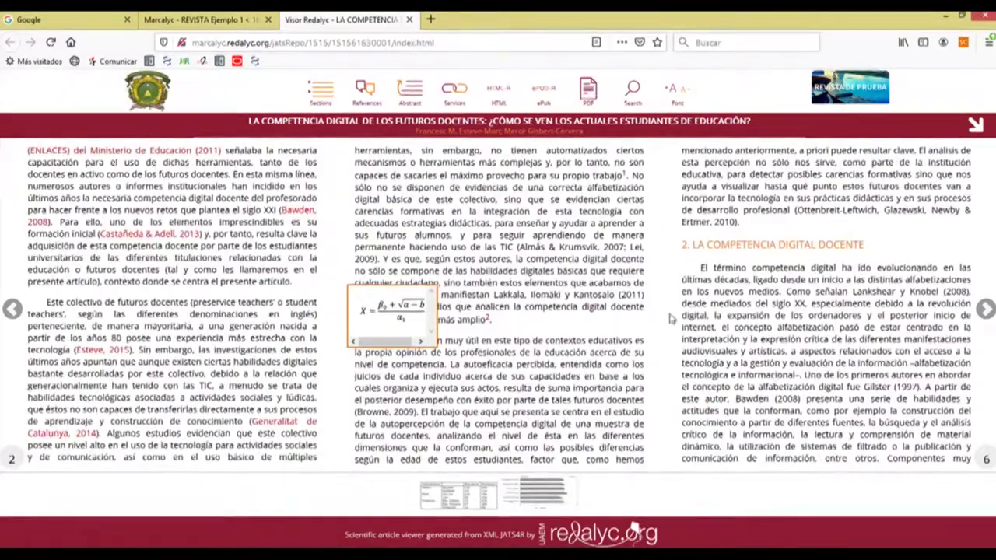
scroll(376, 281, down, 1)
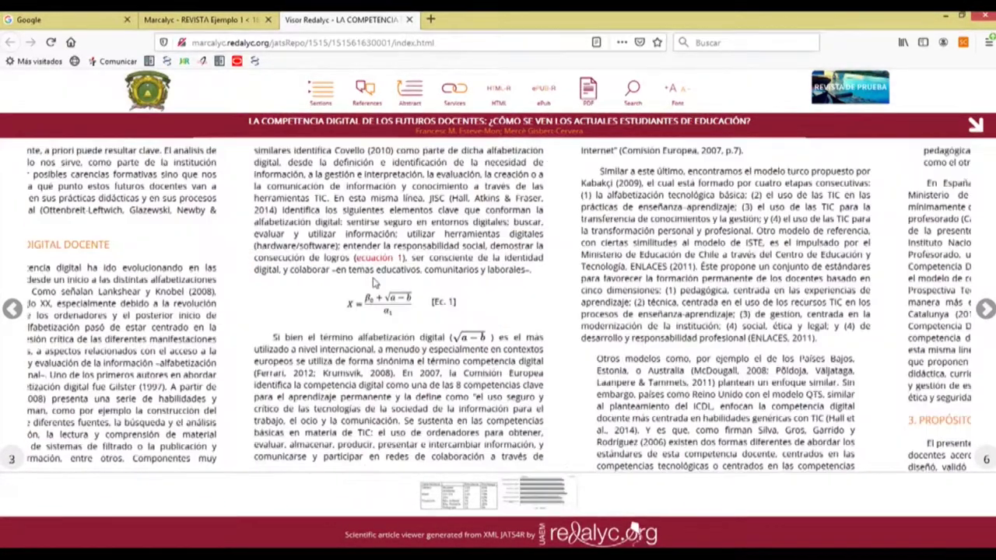
mouse_move(145, 301)
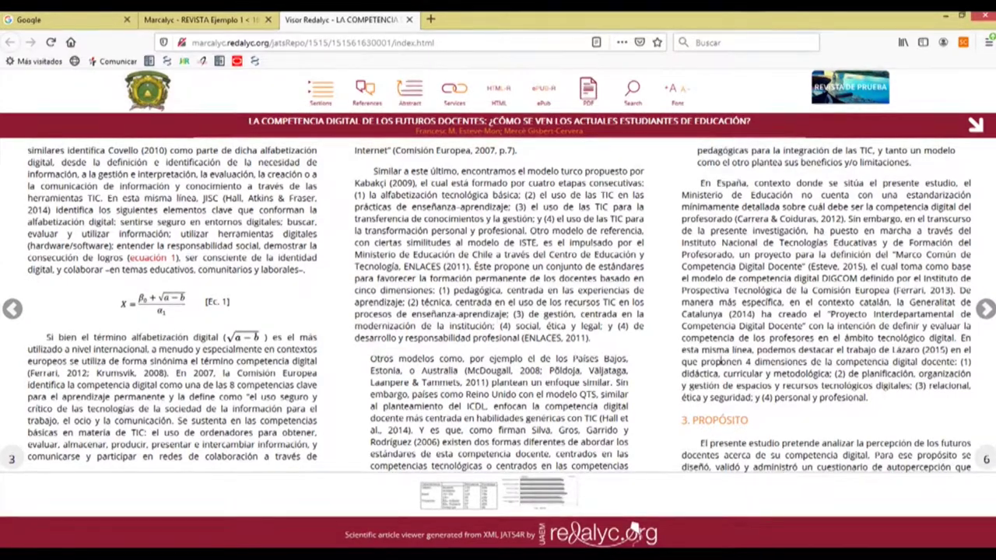
scroll(473, 319, down, 1)
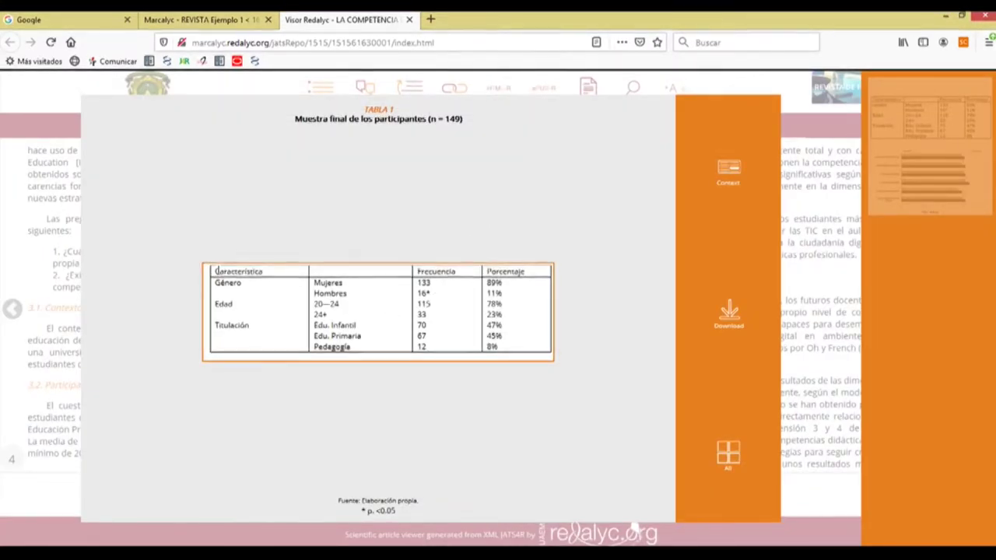
In the enlarged Tabla 1, select the header row and the word Primaria, then close it.
drag(220, 267, 266, 294)
click(281, 300)
drag(333, 330, 436, 333)
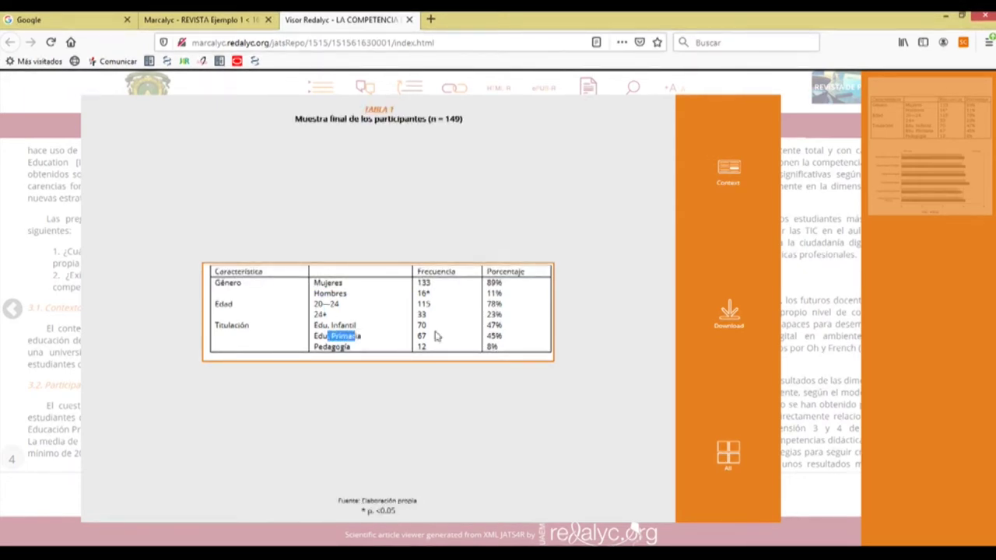
click(586, 301)
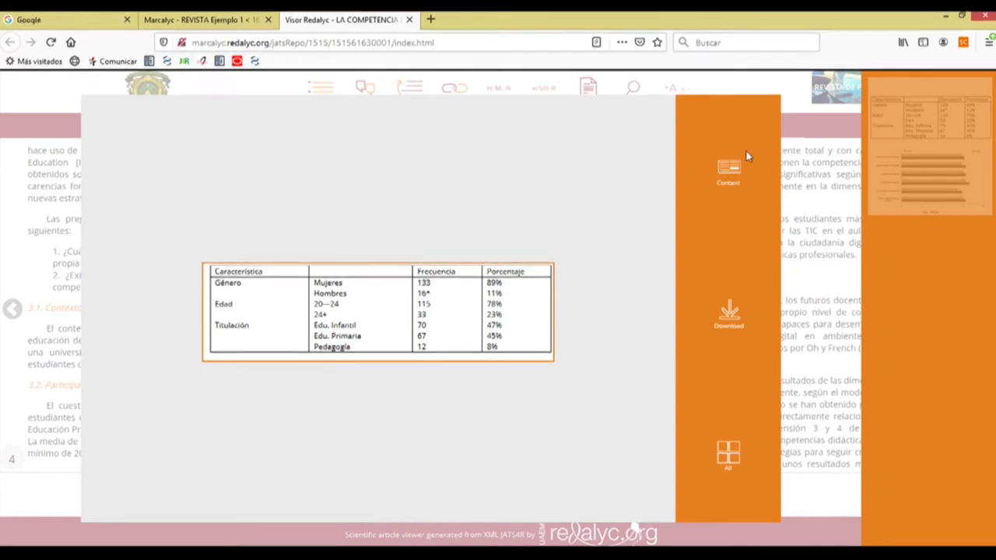
click(809, 216)
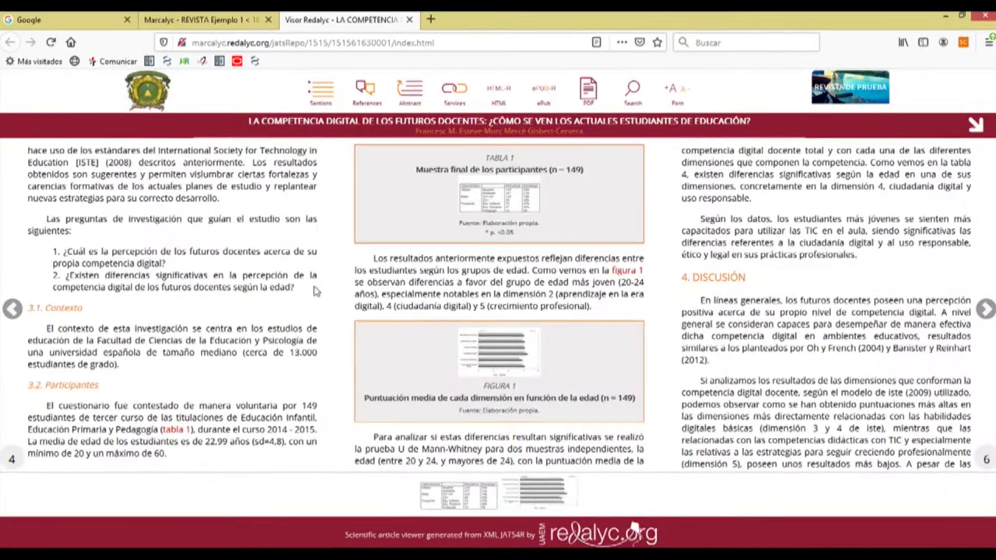
Select the research questions and 3.1. Contexto heading, then enlarge Figura 1 and close it.
drag(41, 249, 294, 288)
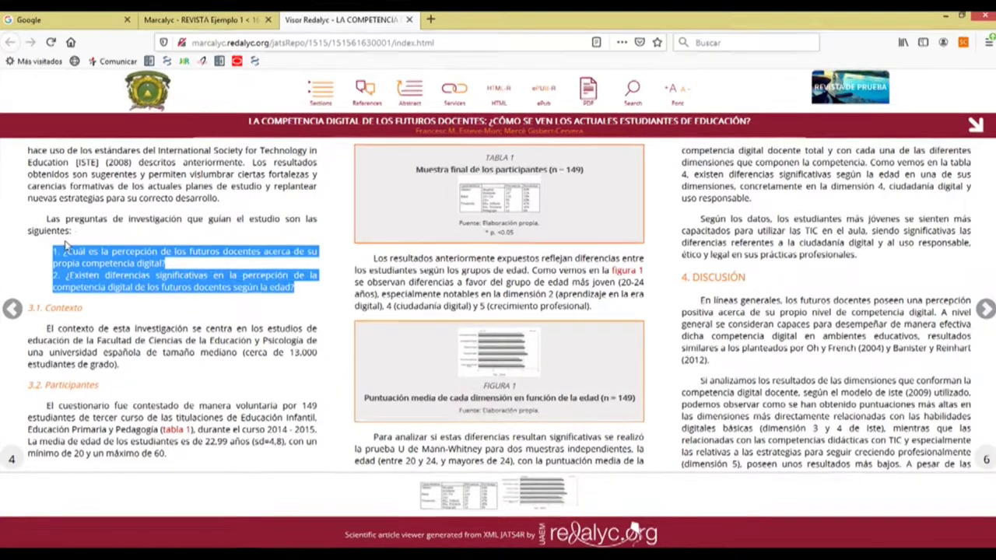
click(169, 272)
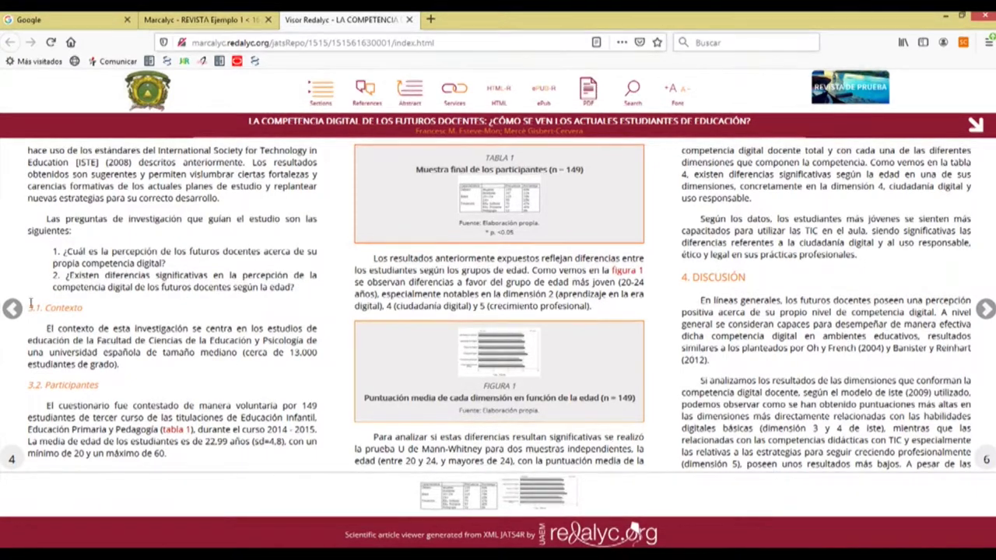
drag(35, 307, 105, 329)
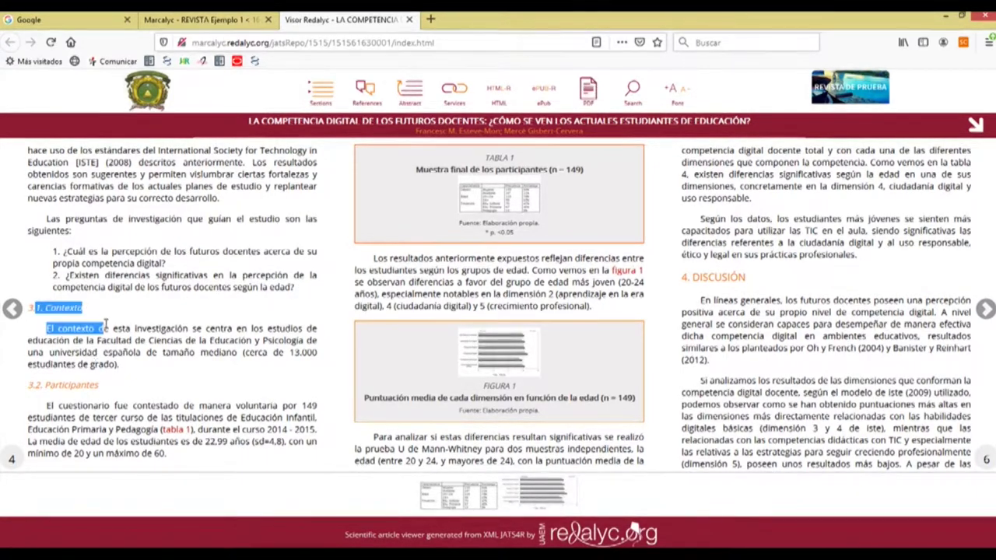
click(502, 377)
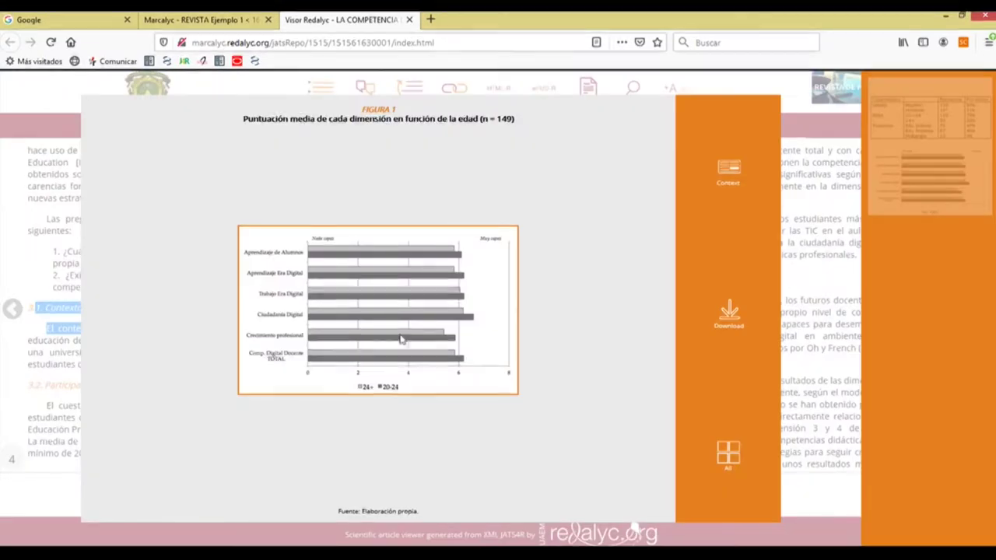
drag(499, 265, 741, 250)
click(740, 251)
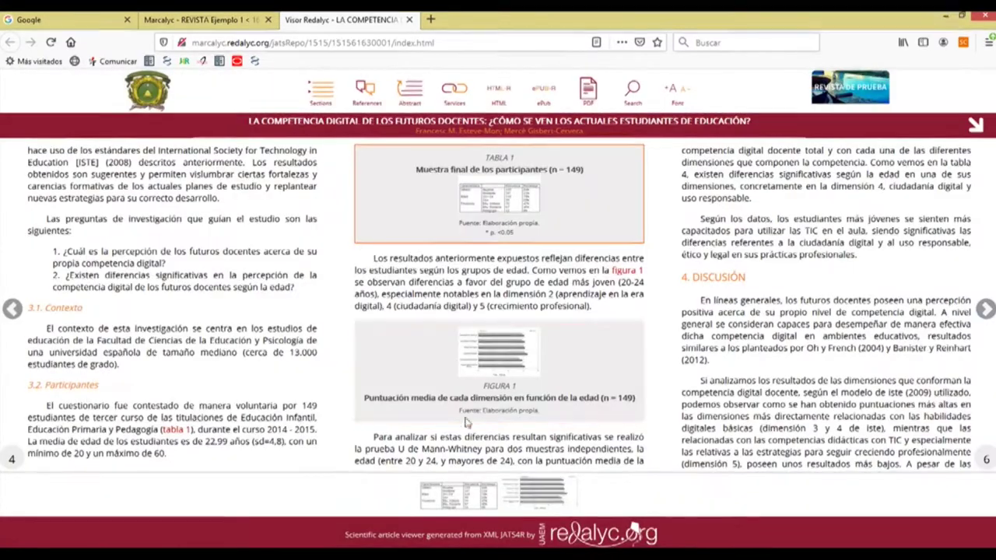
Scroll ahead to pages 5–6, back to page 1, and open the title and Sections details.
scroll(464, 343, down, 3)
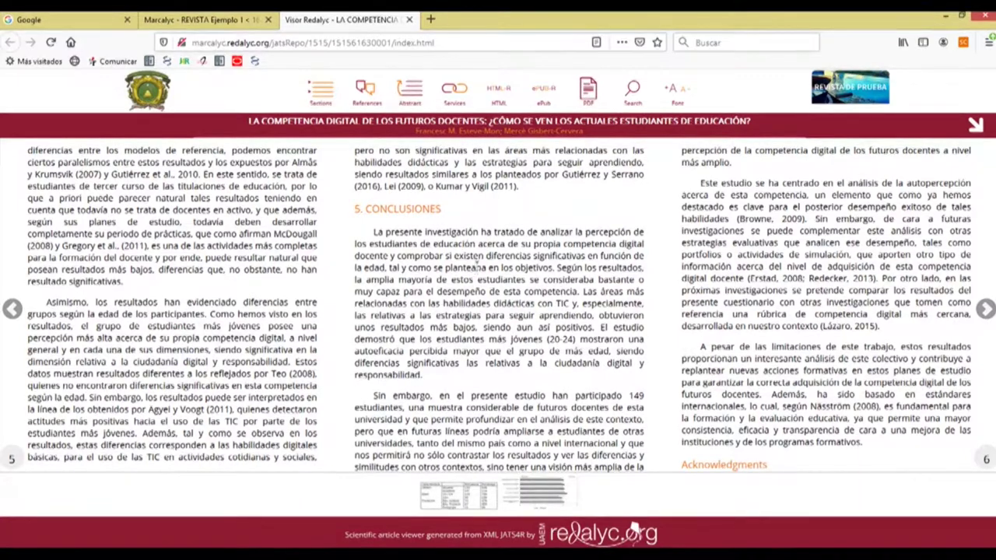
scroll(478, 264, down, 3)
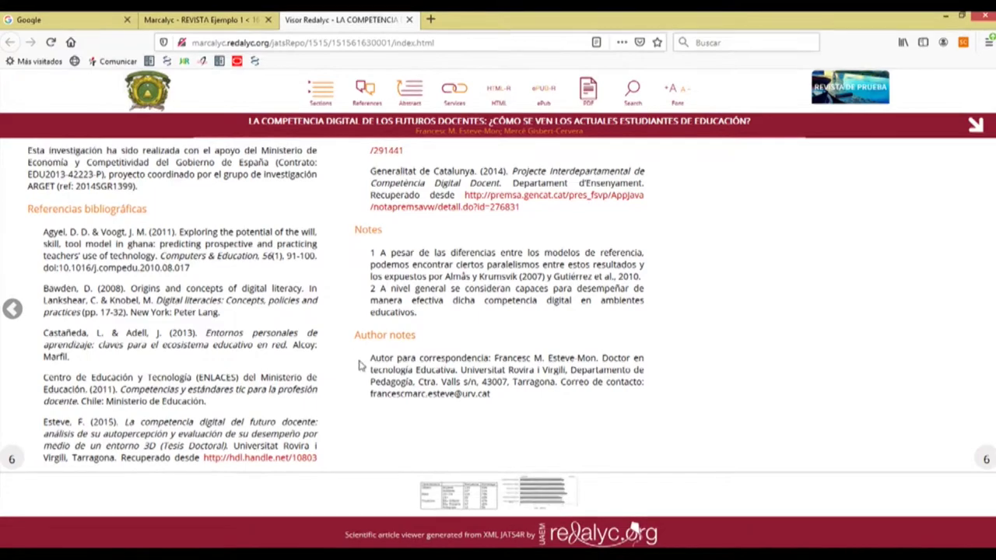
scroll(360, 364, up, 1)
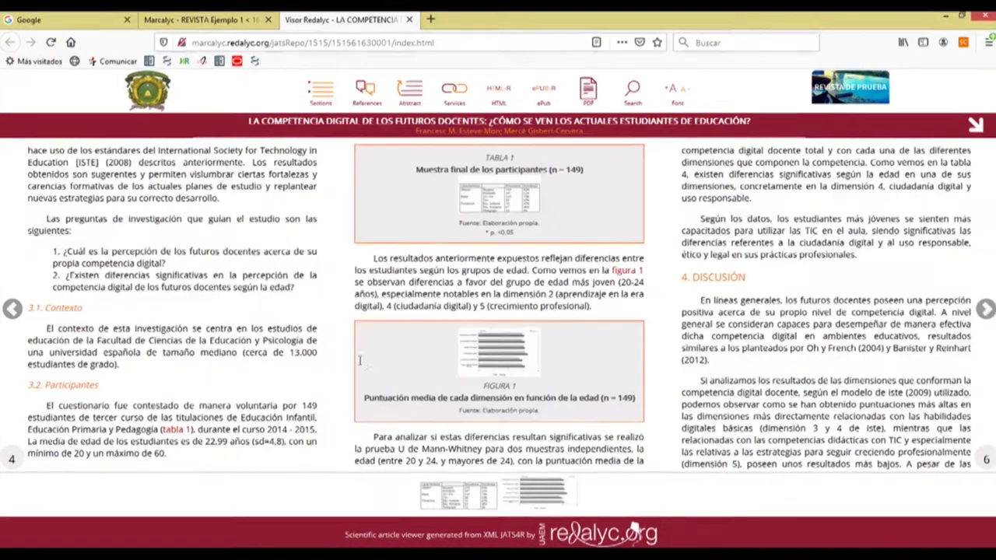
scroll(360, 360, up, 2)
scroll(360, 349, up, 1)
click(974, 126)
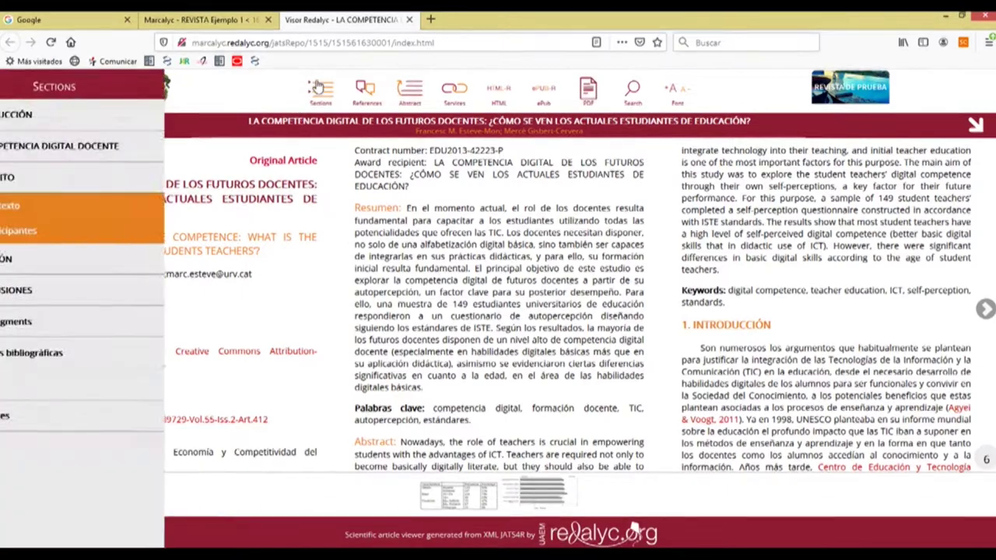
Jump via Sections to 5. CONCLUSIONES, 1. INTRODUCCIÓN, and the Esteve reference entry.
click(31, 289)
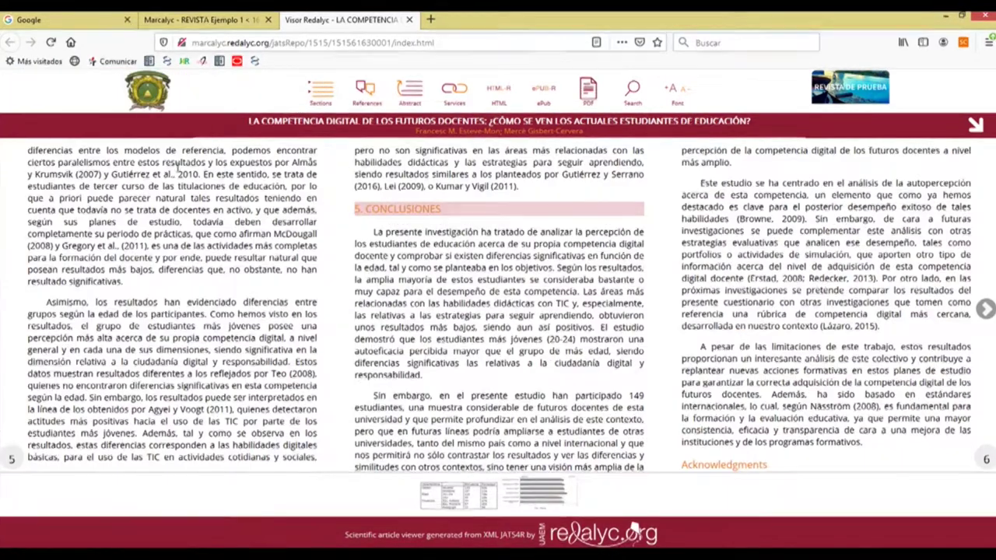
mouse_move(113, 163)
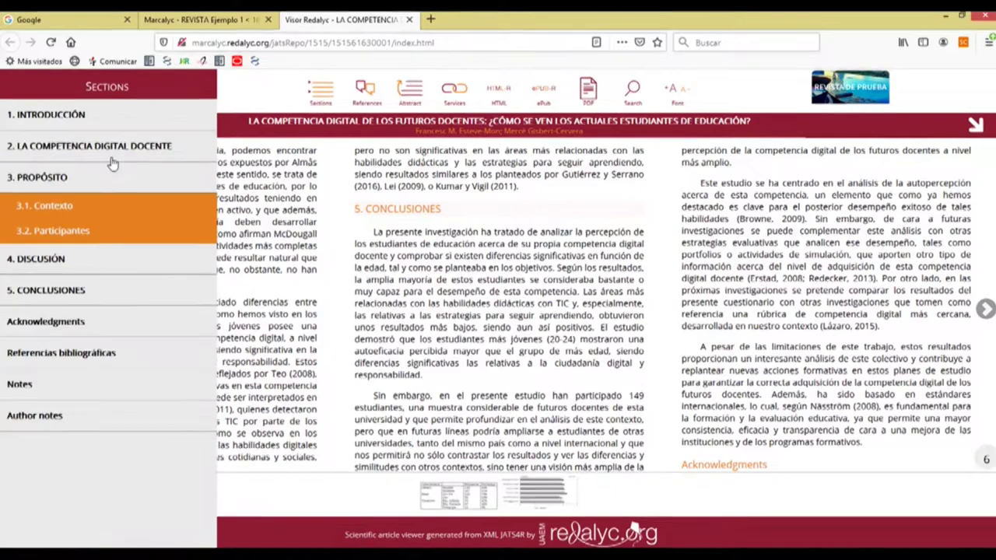
click(127, 114)
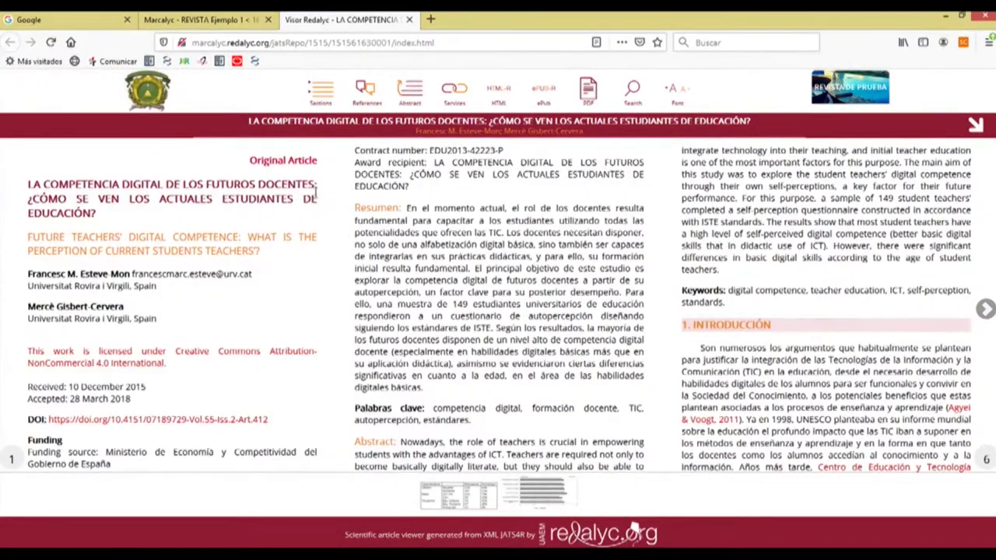
mouse_move(117, 243)
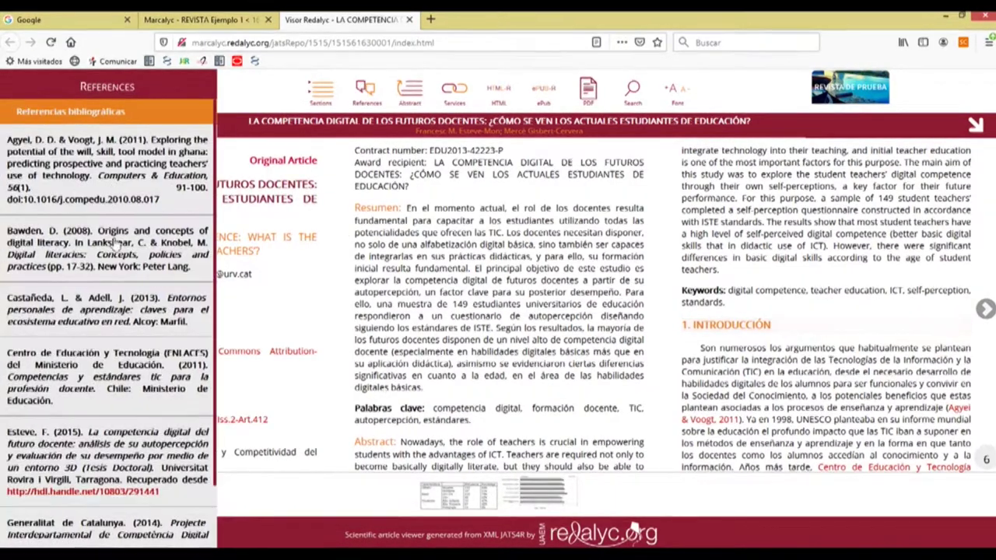
scroll(116, 243, down, 1)
click(118, 376)
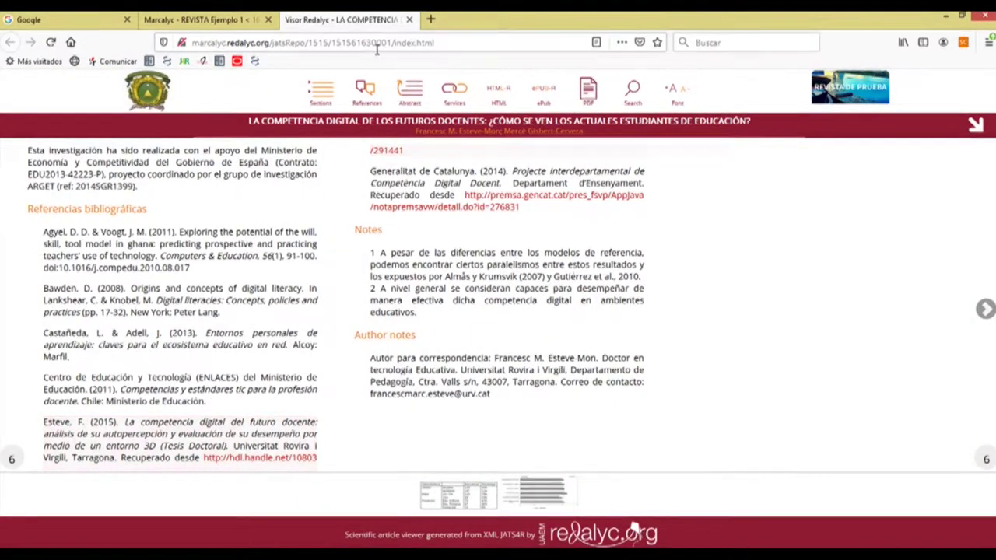
Show the Spanish and English abstracts in the side panel and scroll through them.
click(410, 90)
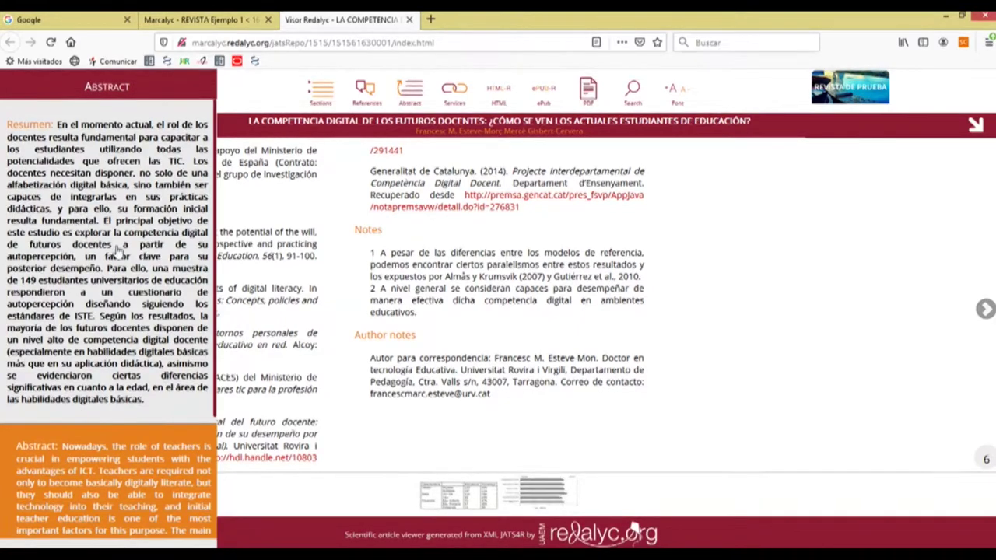
scroll(117, 251, down, 4)
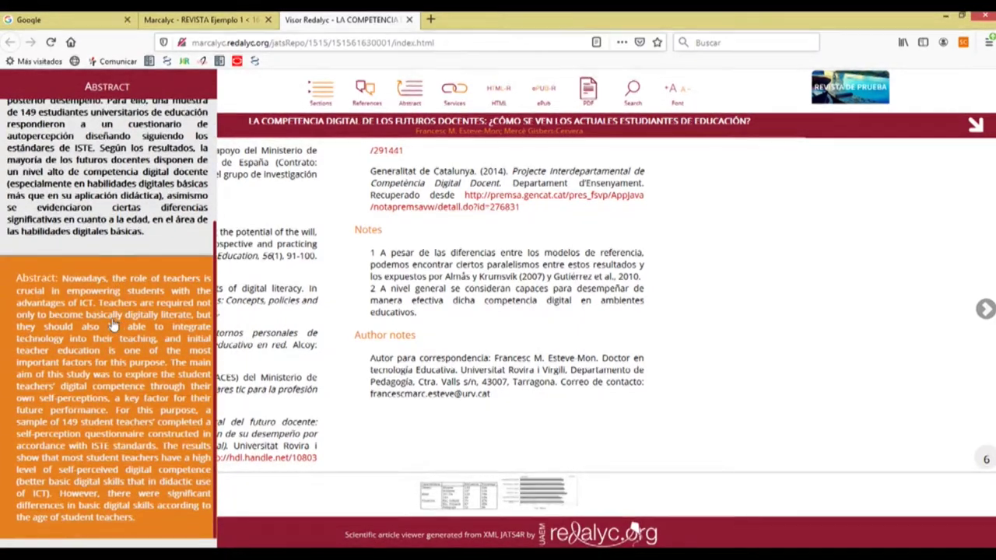
scroll(121, 313, up, 4)
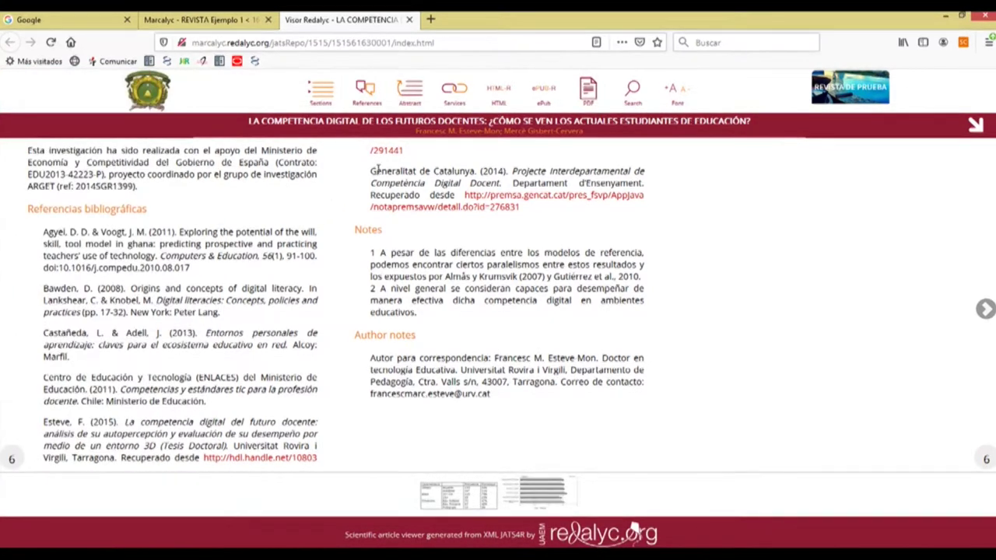
Open the 'Cómo citar' citation formats page from Services, browse it, and return to the viewer.
click(455, 95)
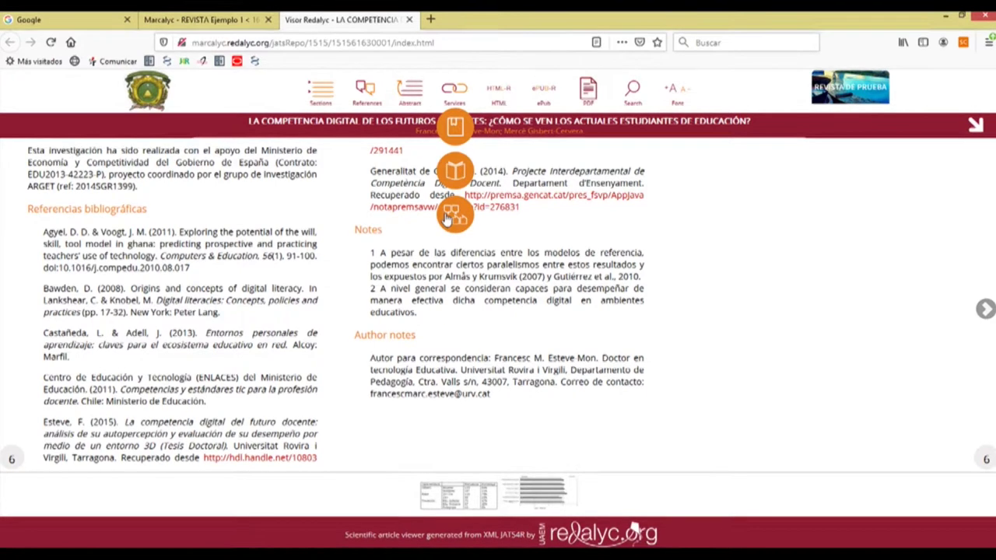
click(448, 218)
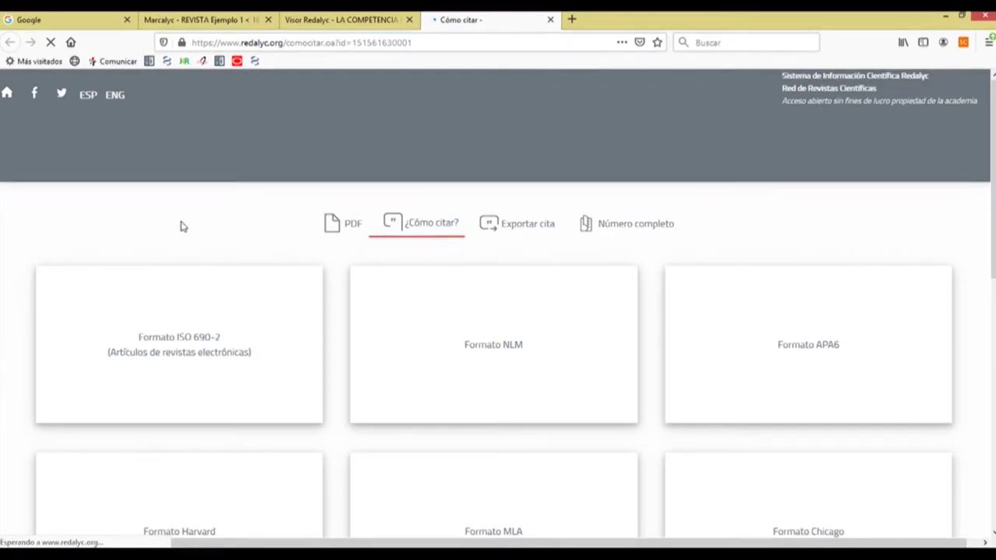
mouse_move(234, 322)
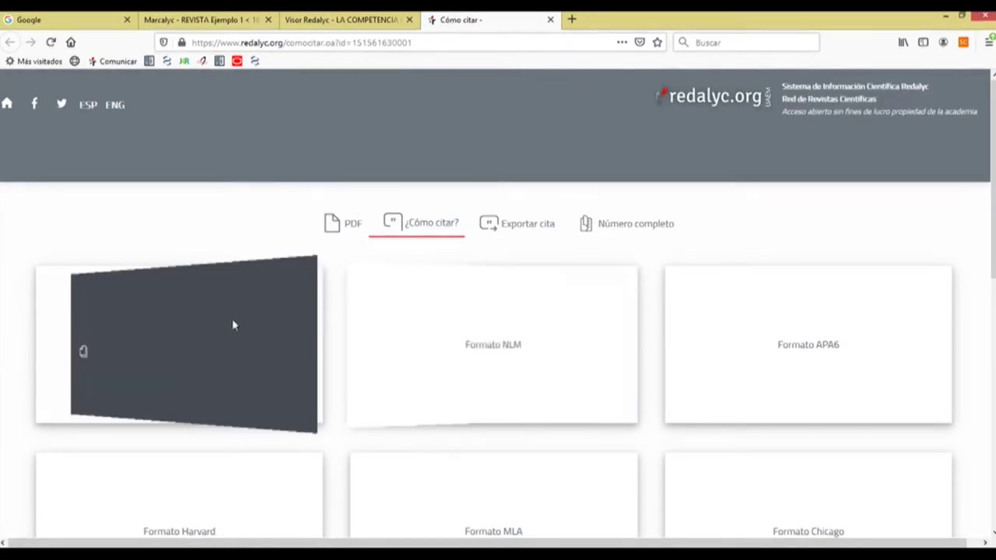
scroll(738, 436, down, 1)
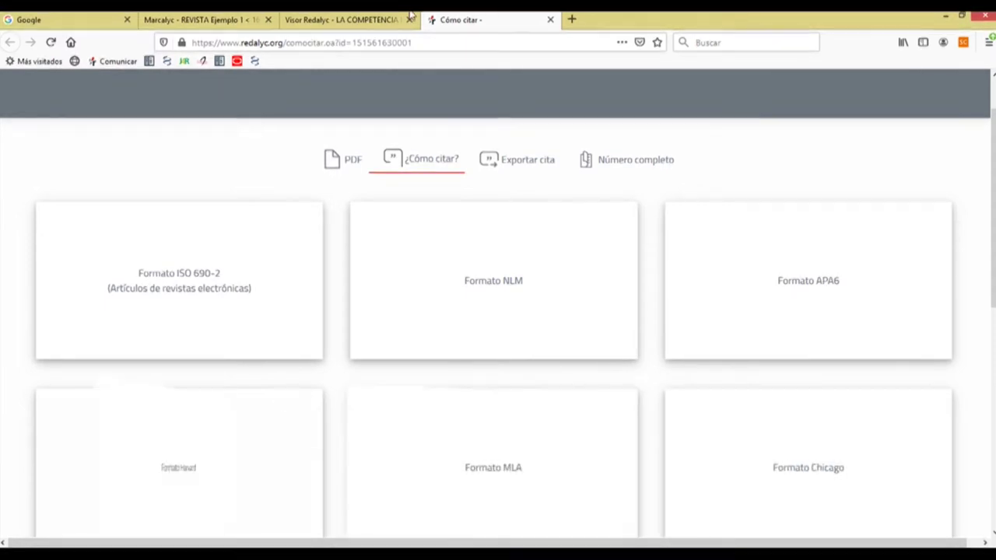
click(377, 19)
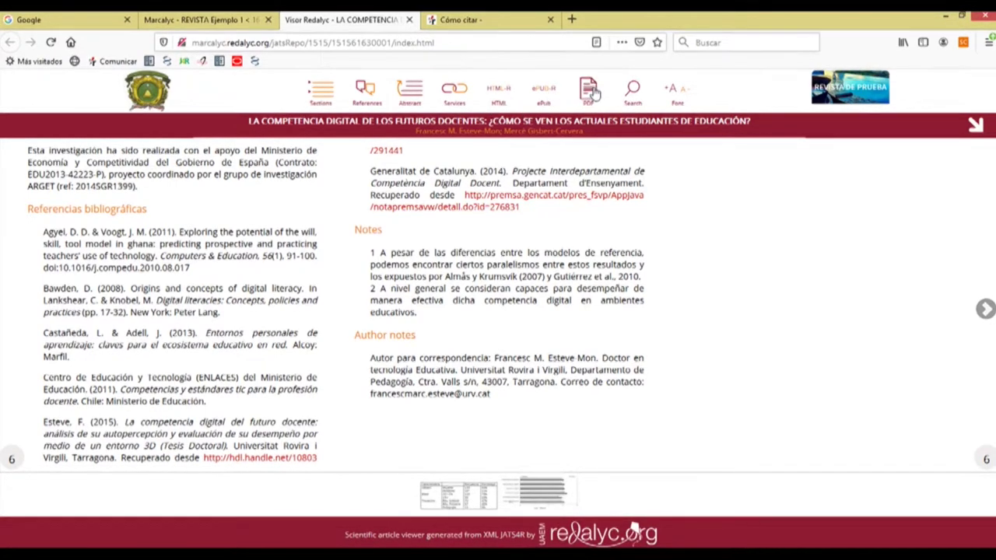
Enlarge the article text with Font A+, then launch the Mobile viewer from the Marcalyc page.
click(634, 97)
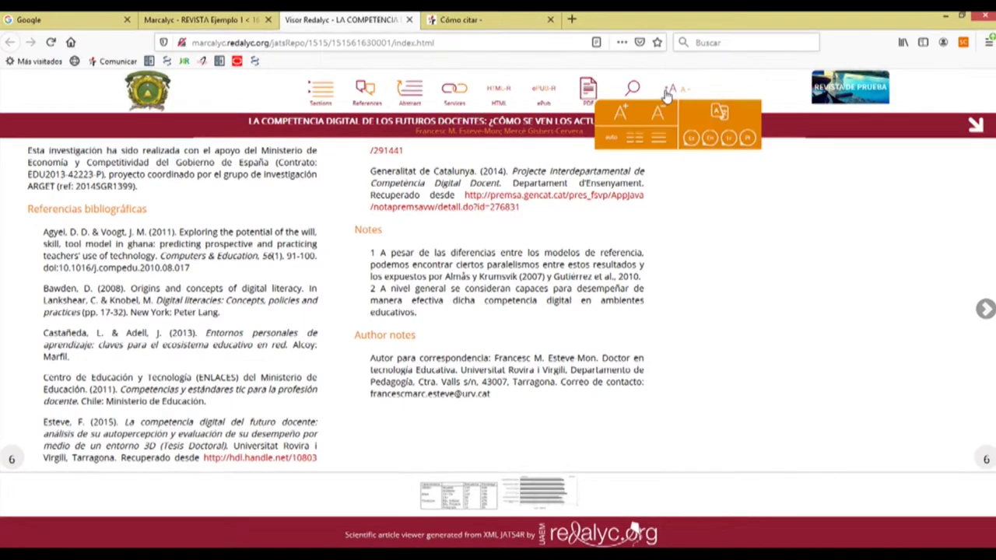
click(620, 114)
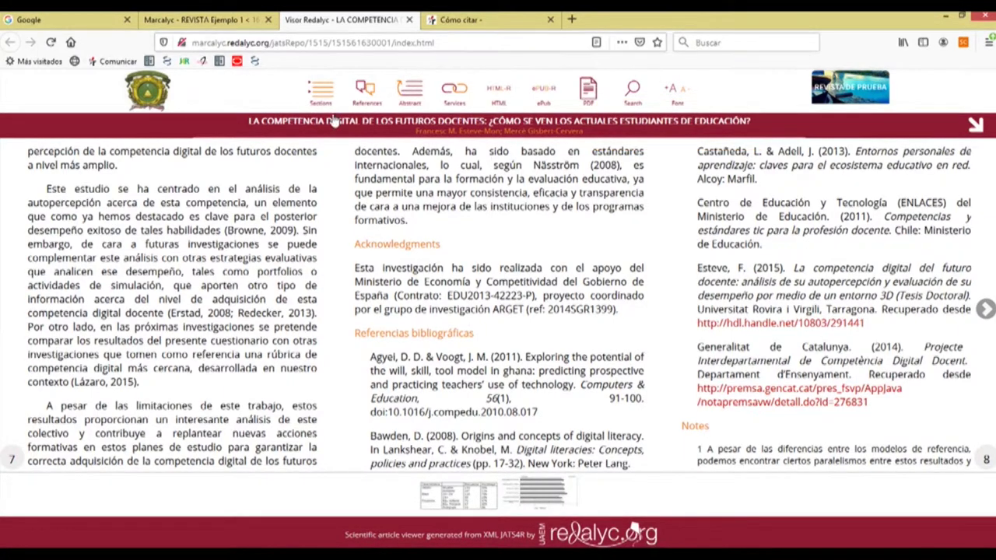
click(231, 16)
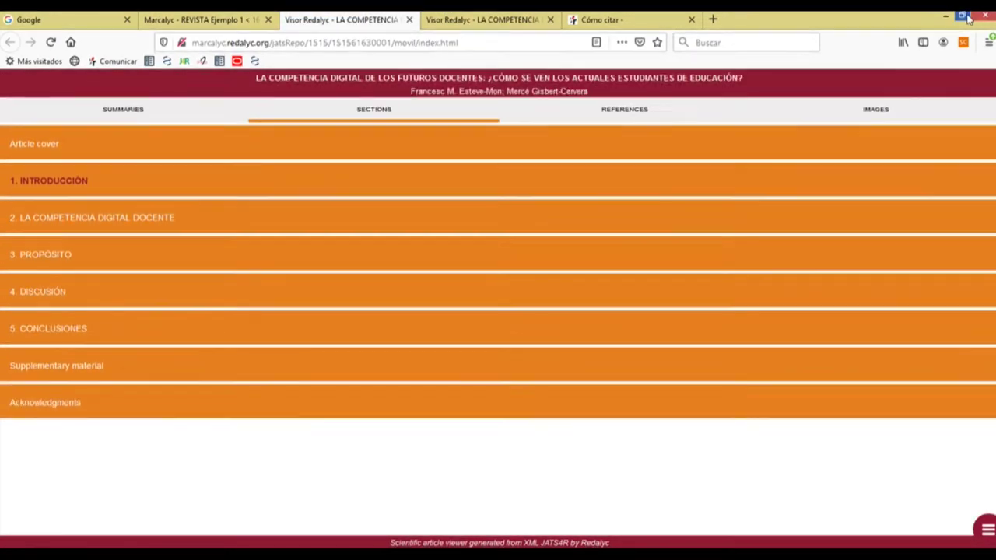
Restore Firefox to a window over Word and widen it almost to screen width.
click(964, 17)
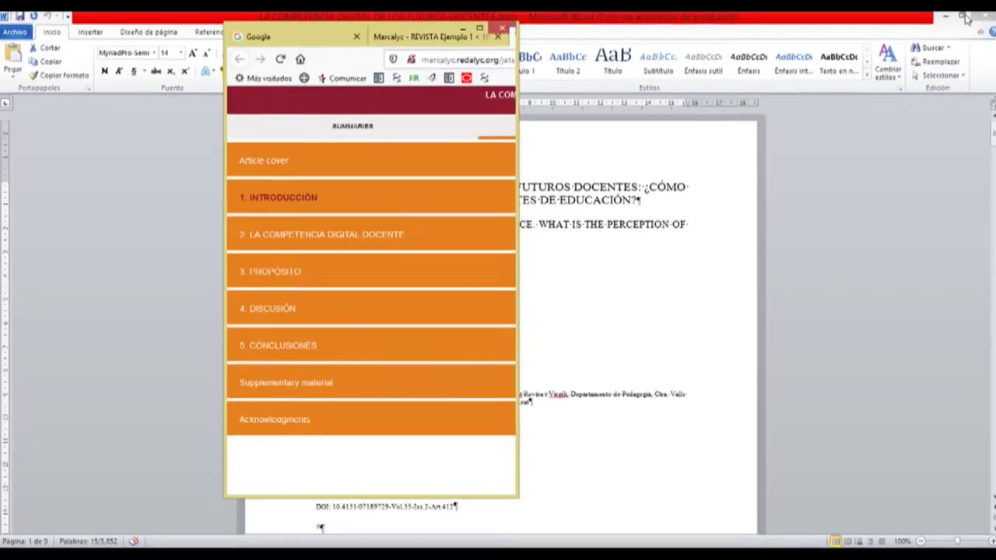
drag(517, 225, 412, 205)
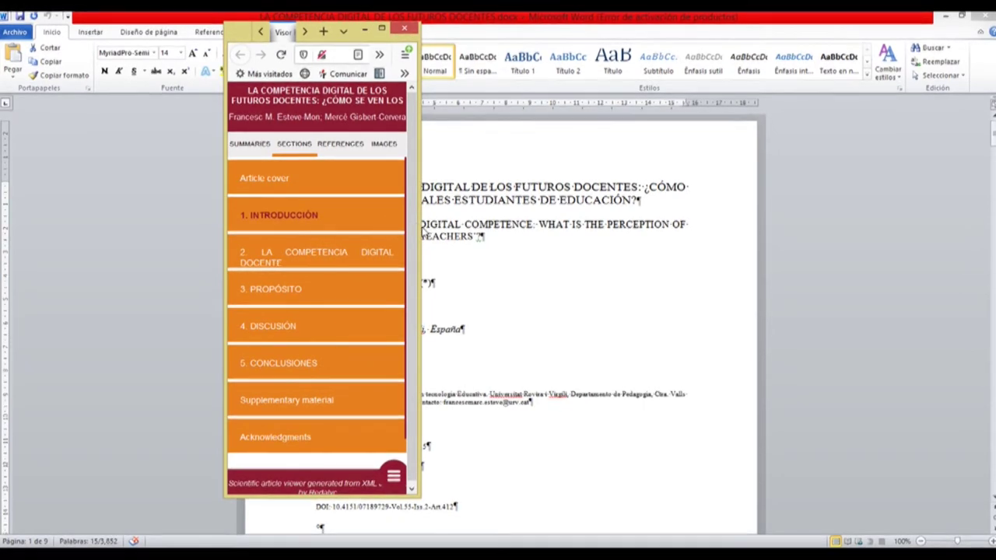
drag(418, 225, 963, 267)
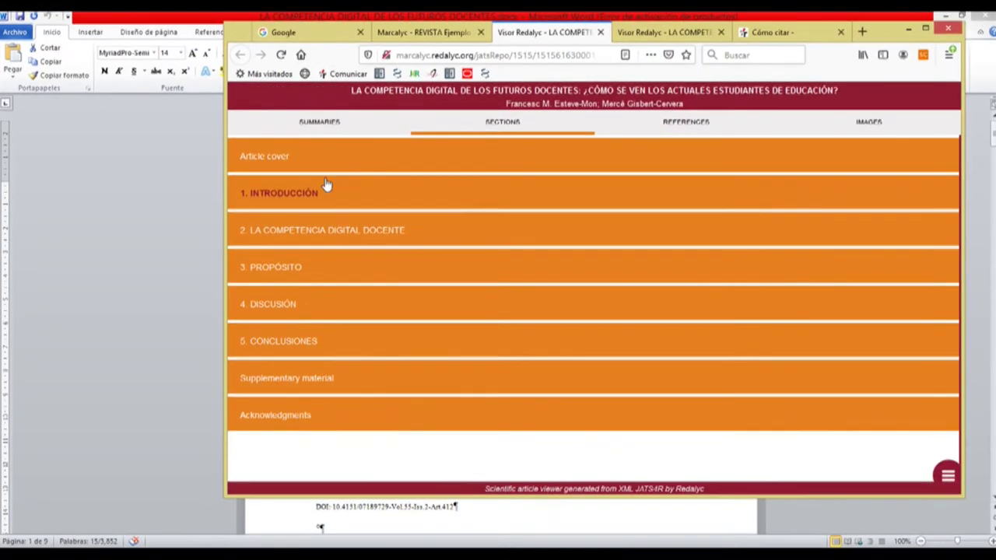
Show SUMMARIES and select text in the Resumen, Palabras clave, Abstract and Keywords.
click(309, 125)
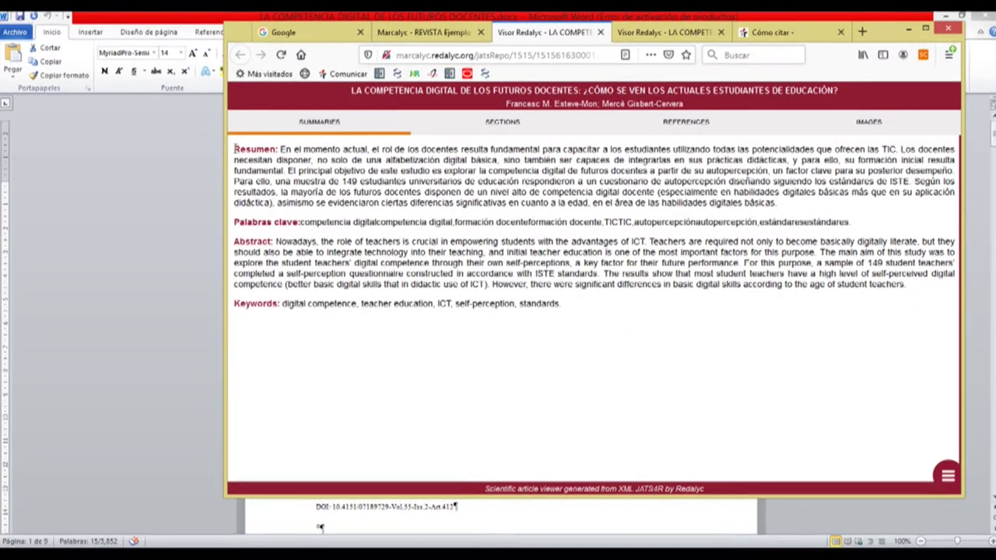
drag(238, 160, 294, 205)
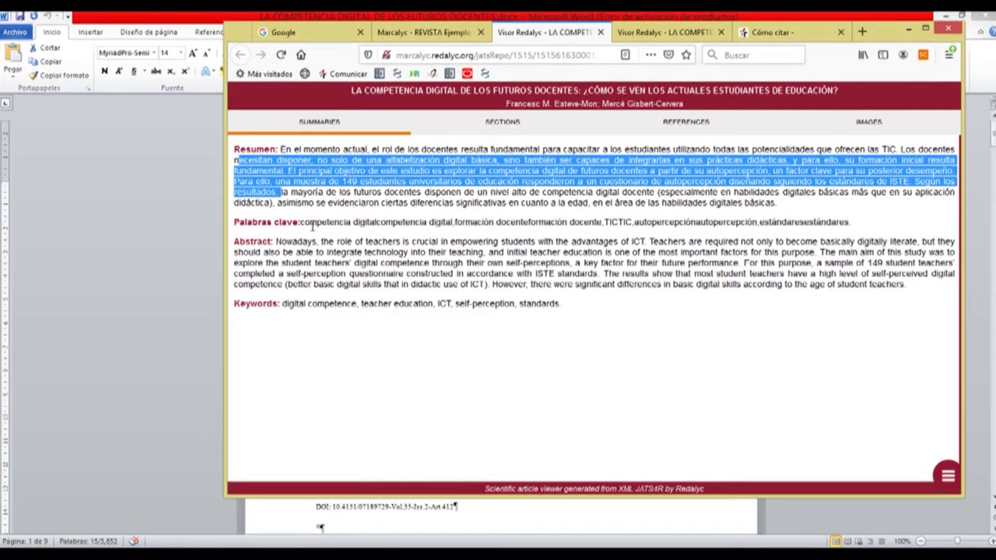
double_click(325, 222)
drag(317, 252, 343, 263)
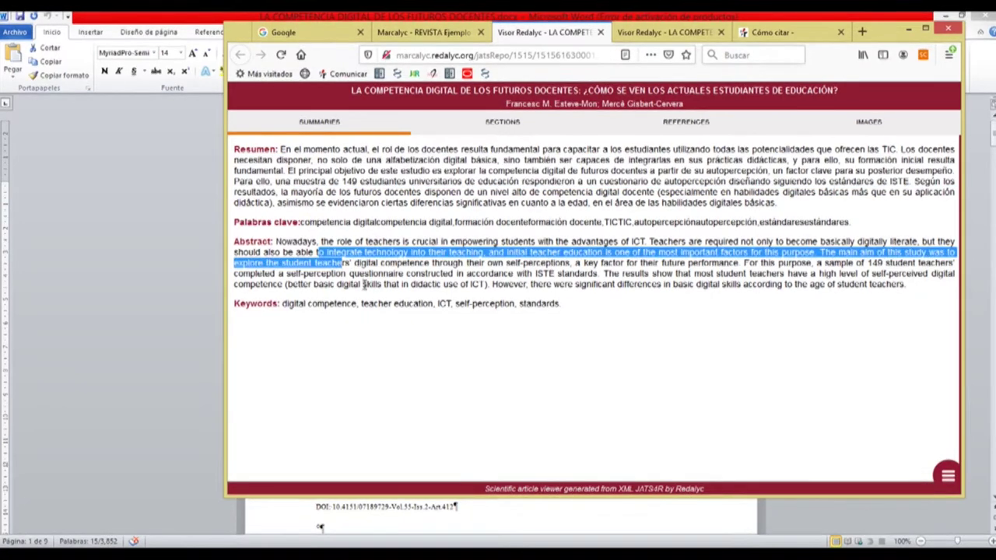
double_click(296, 303)
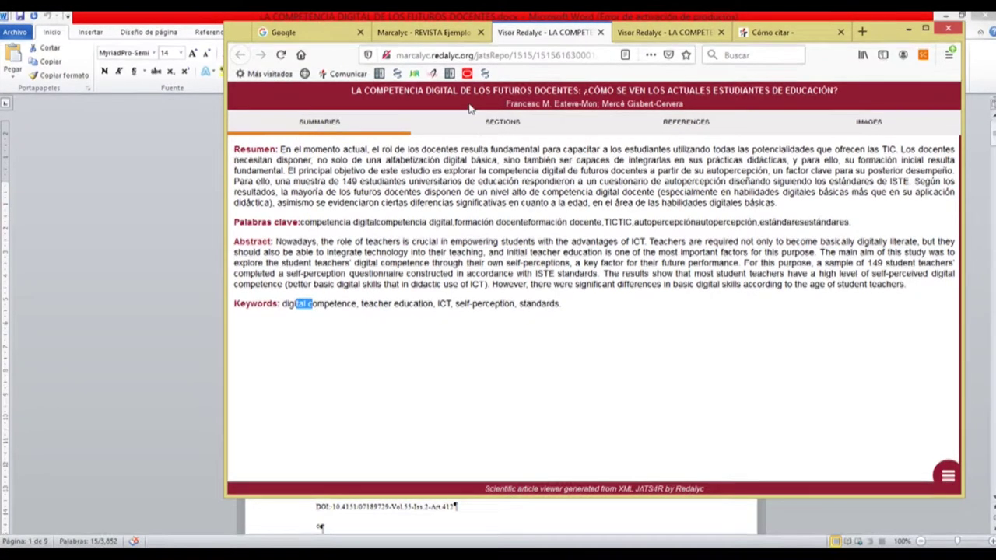
In SECTIONS, expand and collapse Article cover, then expand 1. INTRODUCCIÓN and close its reference popup.
click(502, 123)
click(281, 157)
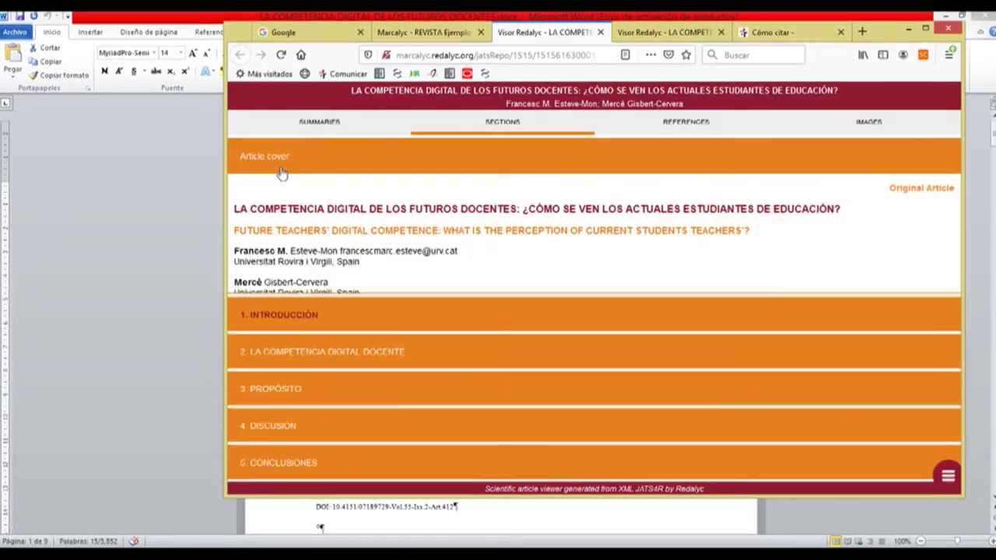
click(284, 157)
click(268, 194)
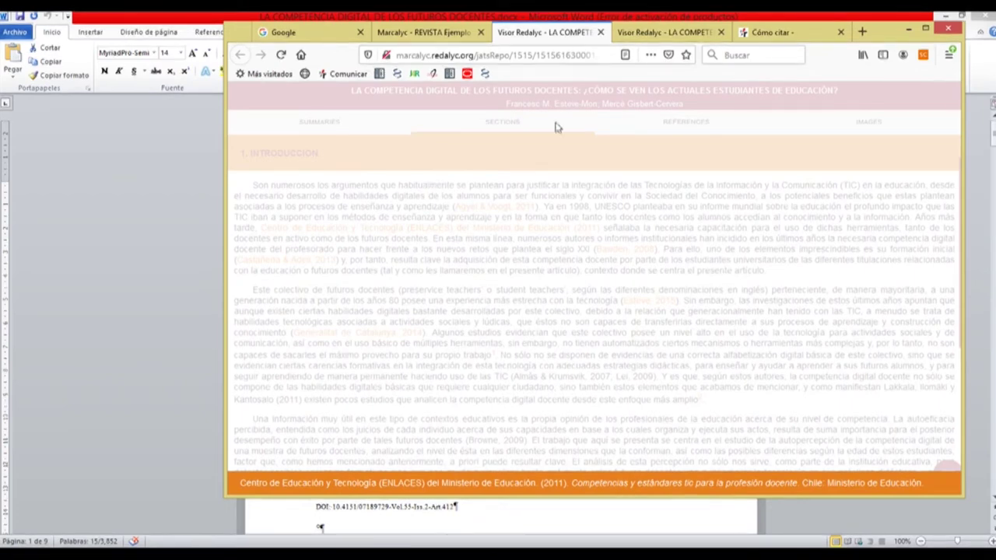
click(556, 127)
View REFERENCES with Notes expanded, then IMAGES showing Tabla 1 and Figura 1, and maximize Firefox.
click(676, 122)
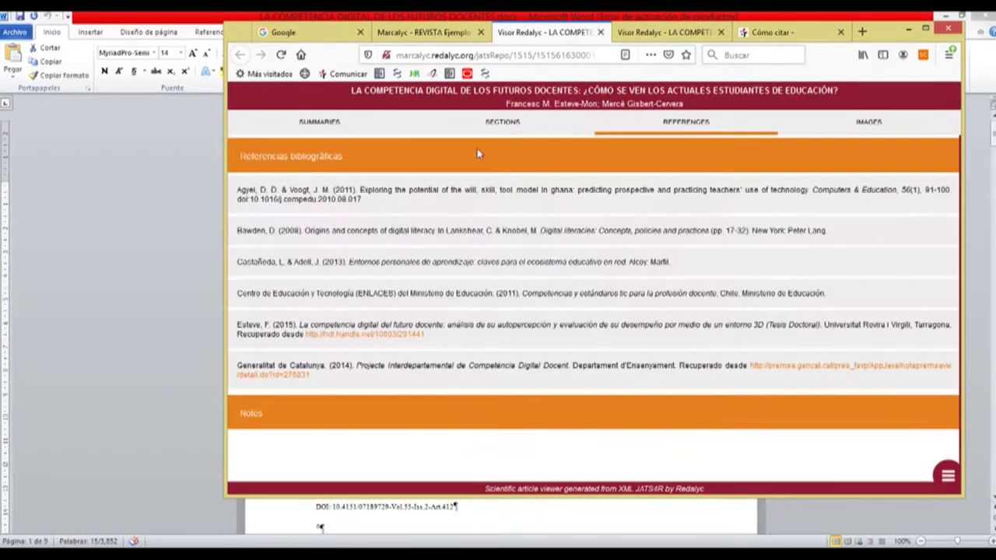
click(252, 416)
scroll(269, 377, down, 1)
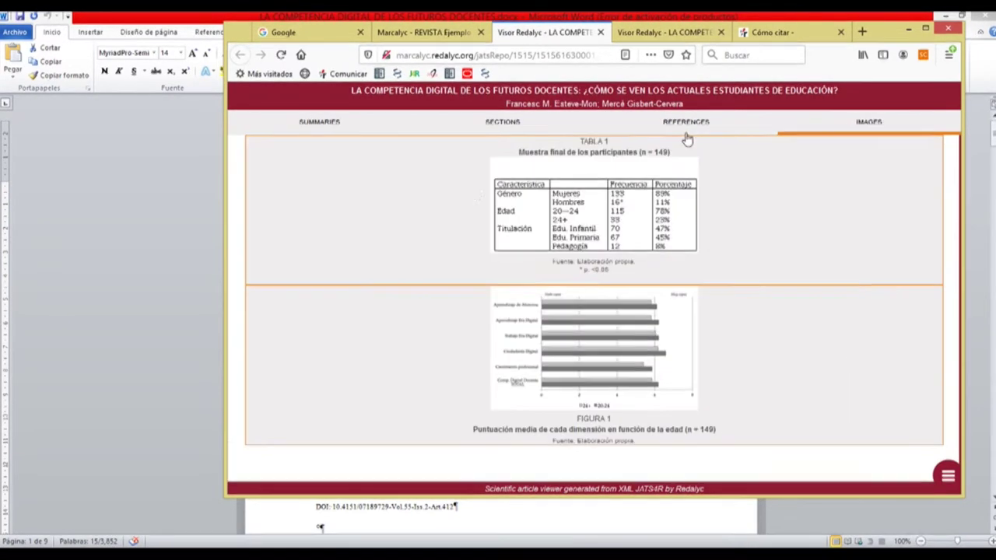
click(866, 122)
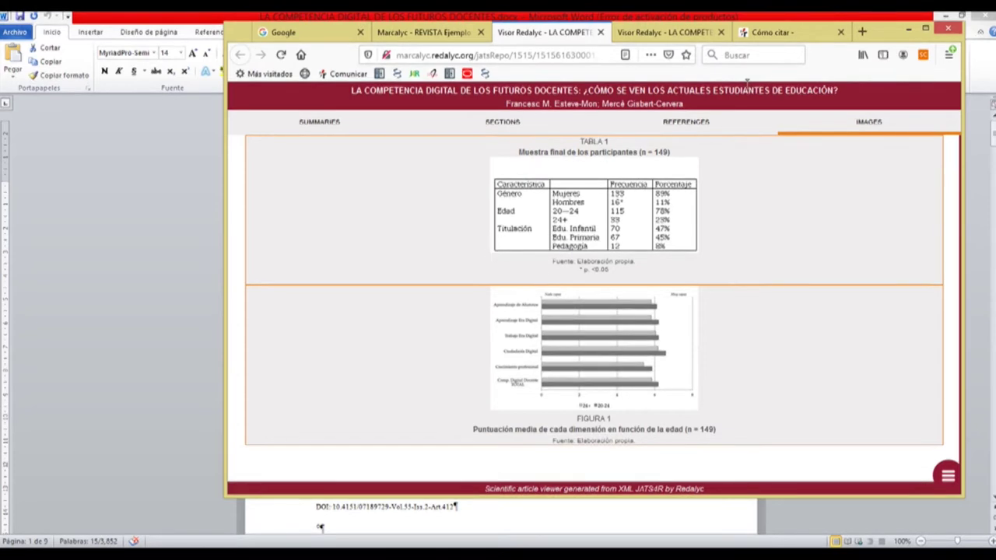
double_click(382, 25)
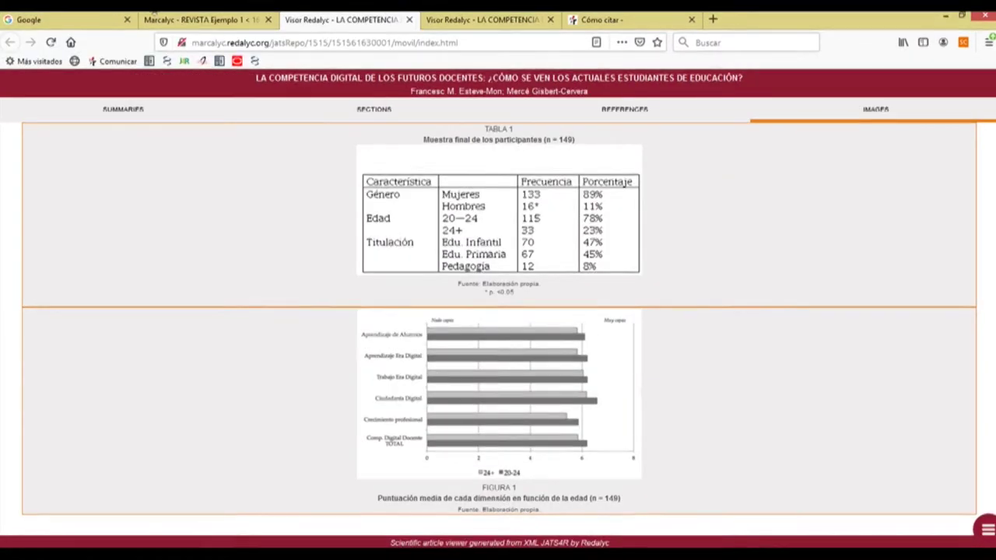
Open the article's 10-page PDF and scroll from page 2 through page 5, then back to page 3.
click(200, 19)
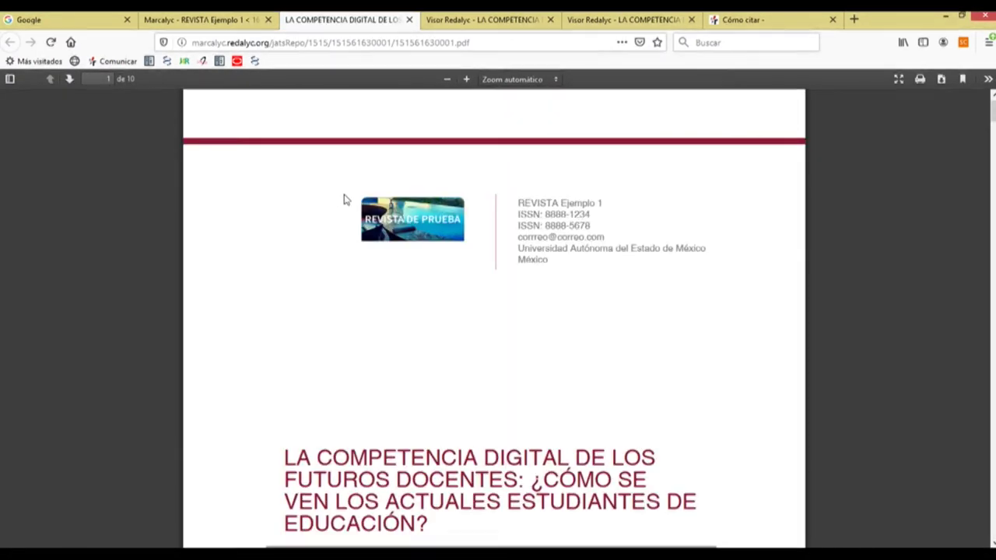
scroll(380, 222, down, 2)
scroll(380, 217, down, 2)
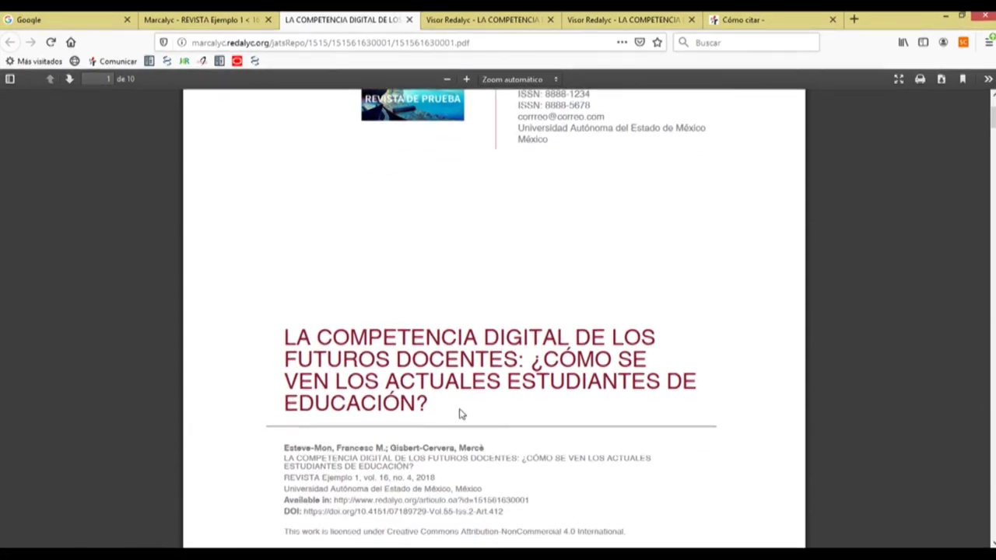
scroll(459, 415, down, 15)
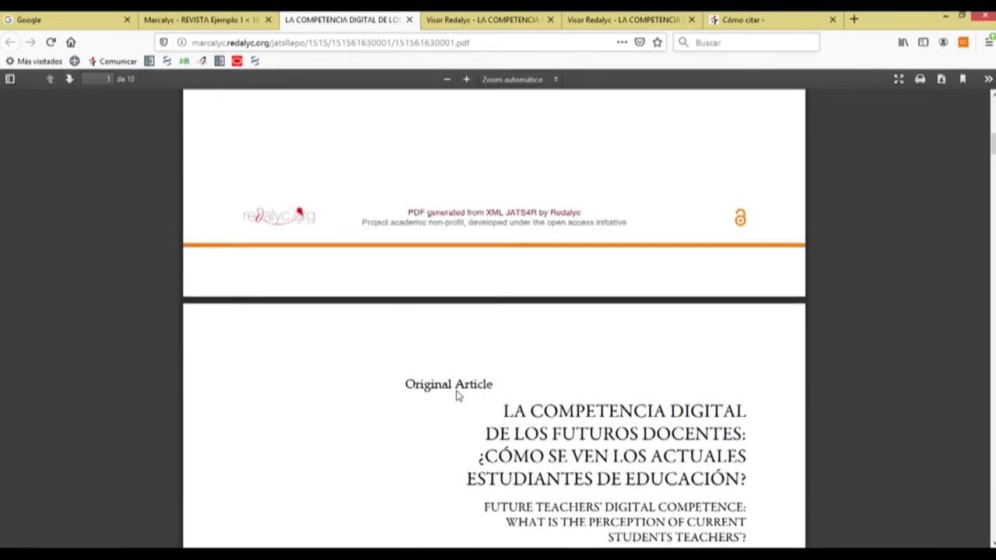
scroll(457, 395, down, 12)
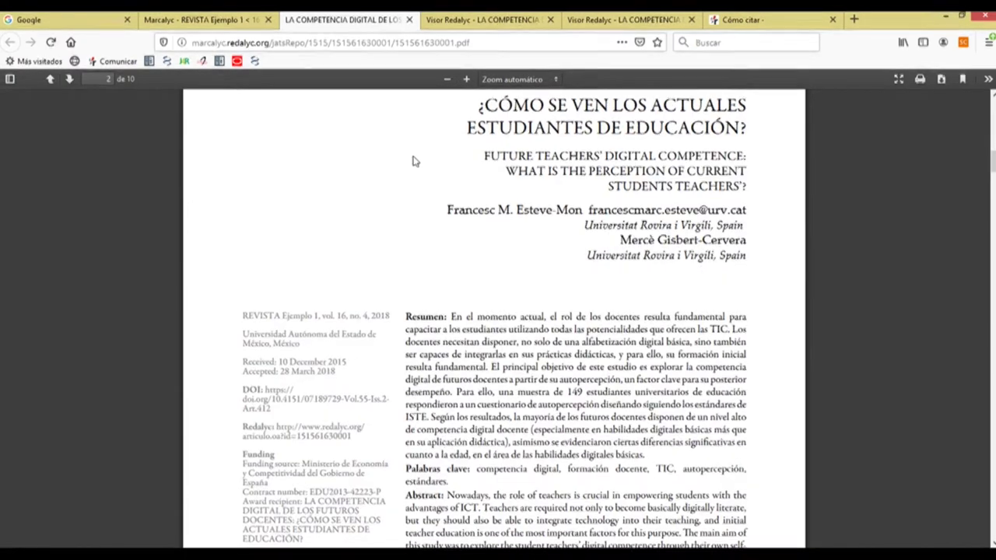
scroll(438, 342, down, 20)
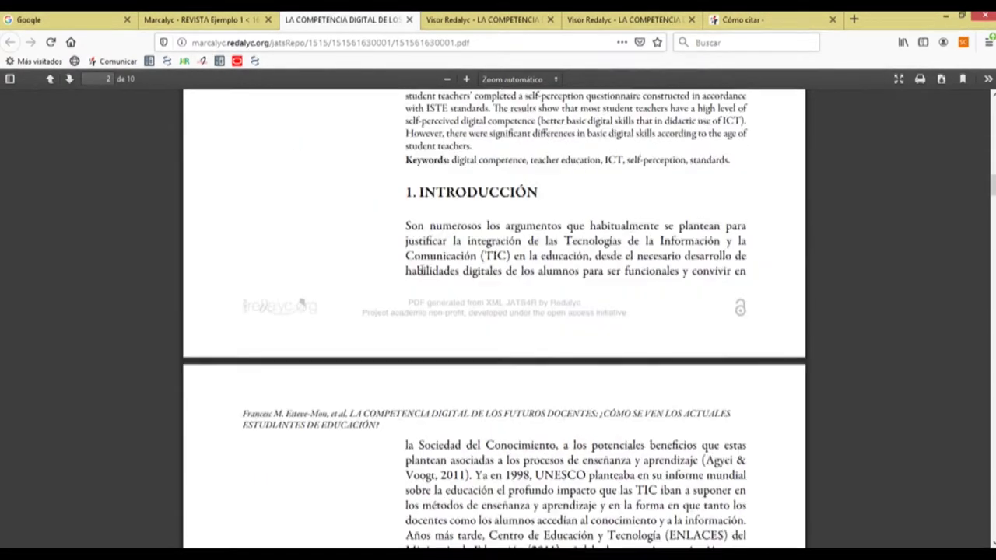
scroll(424, 303, down, 20)
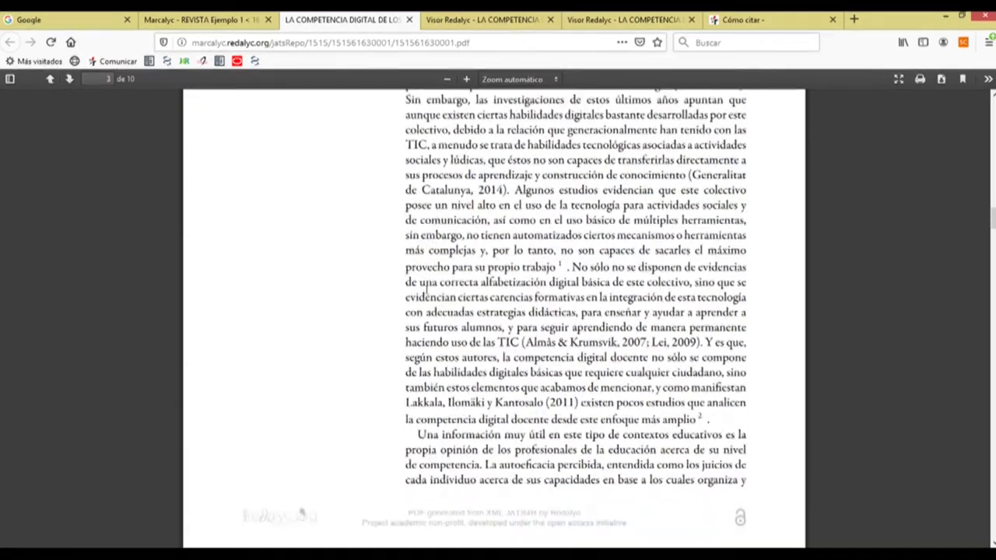
scroll(426, 292, down, 18)
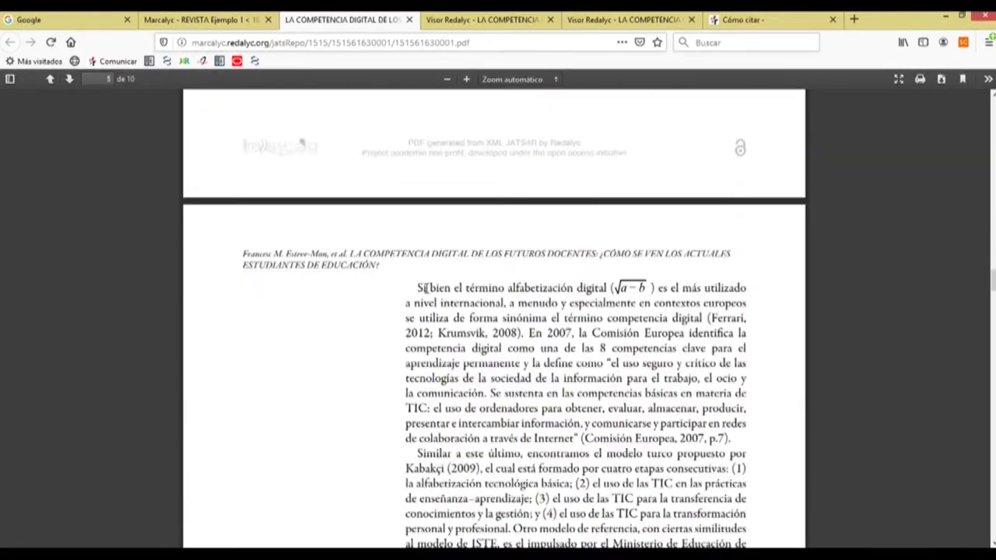
scroll(427, 289, up, 20)
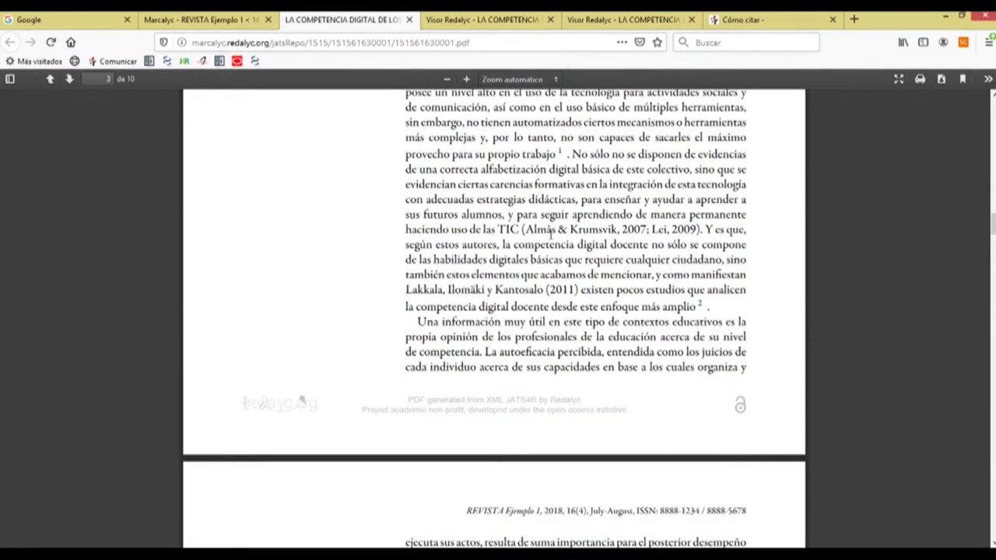
scroll(545, 199, up, 3)
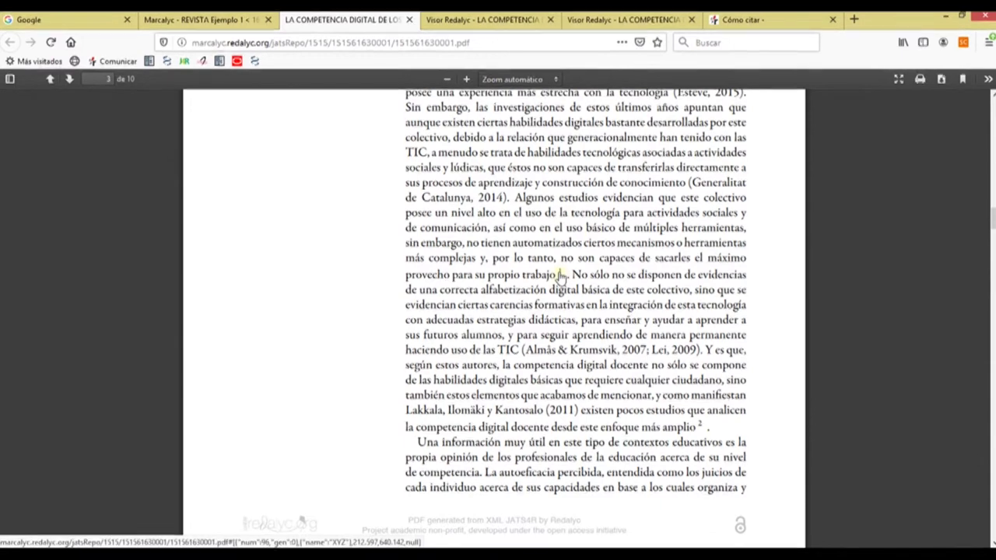
Follow footnote 1 to the page 10 Notes and highlight its text.
click(562, 275)
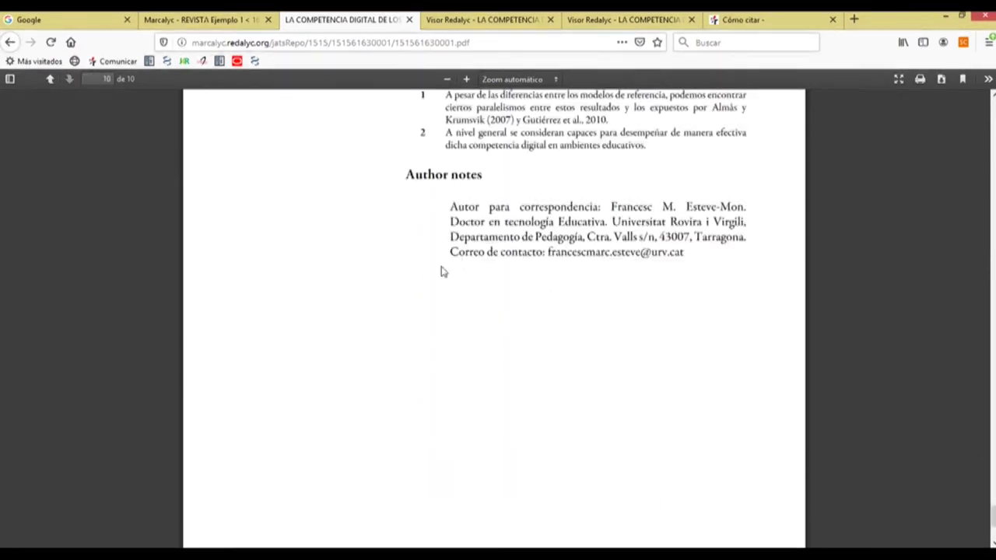
scroll(448, 202, up, 4)
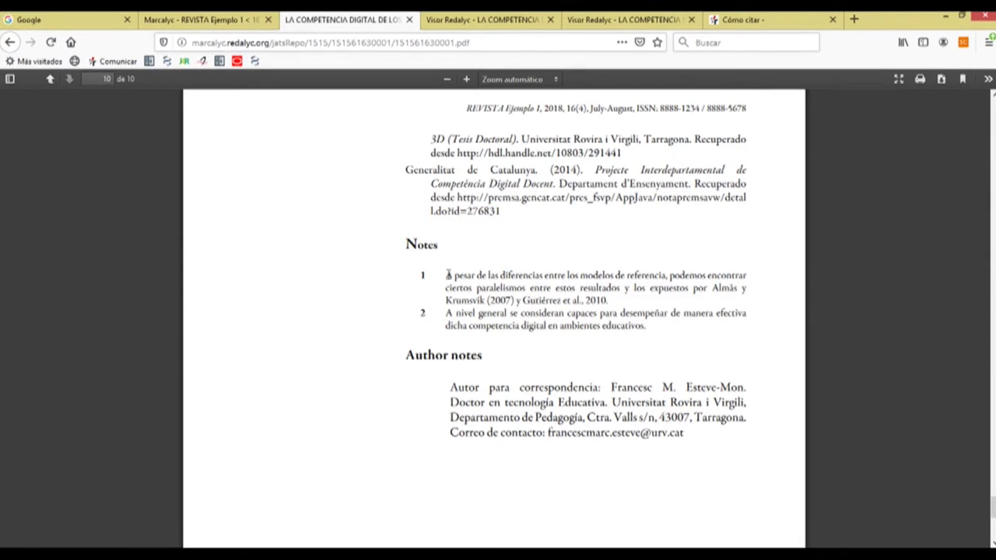
drag(413, 272, 585, 299)
click(586, 297)
Return to page 2's Resumen and Abstract and select the article details in the left column.
scroll(585, 243, up, 9)
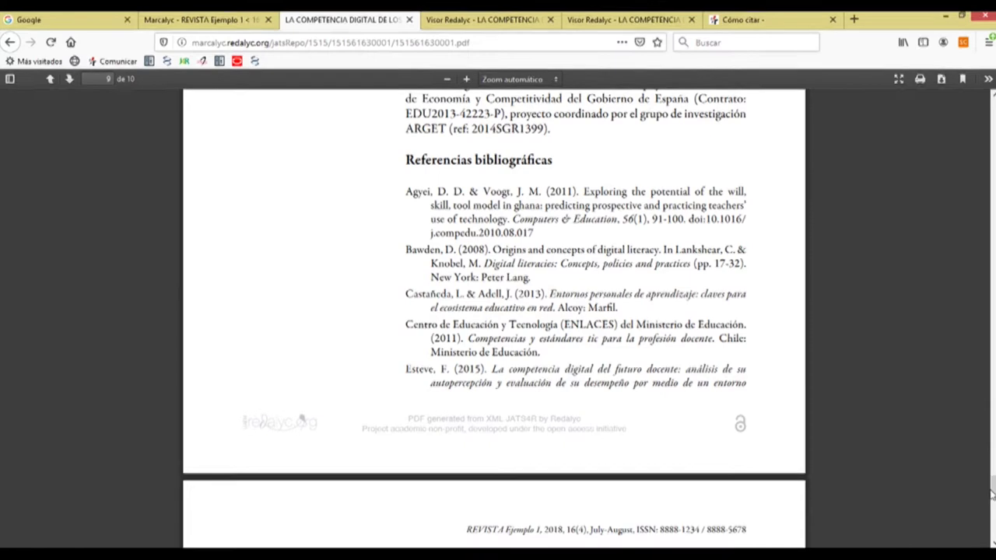
drag(992, 492, 977, 156)
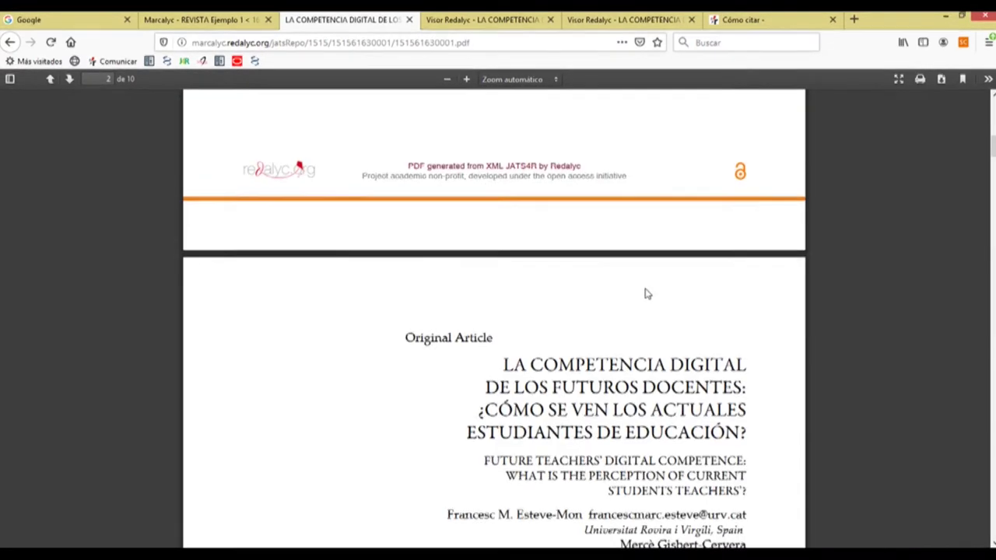
scroll(644, 294, down, 5)
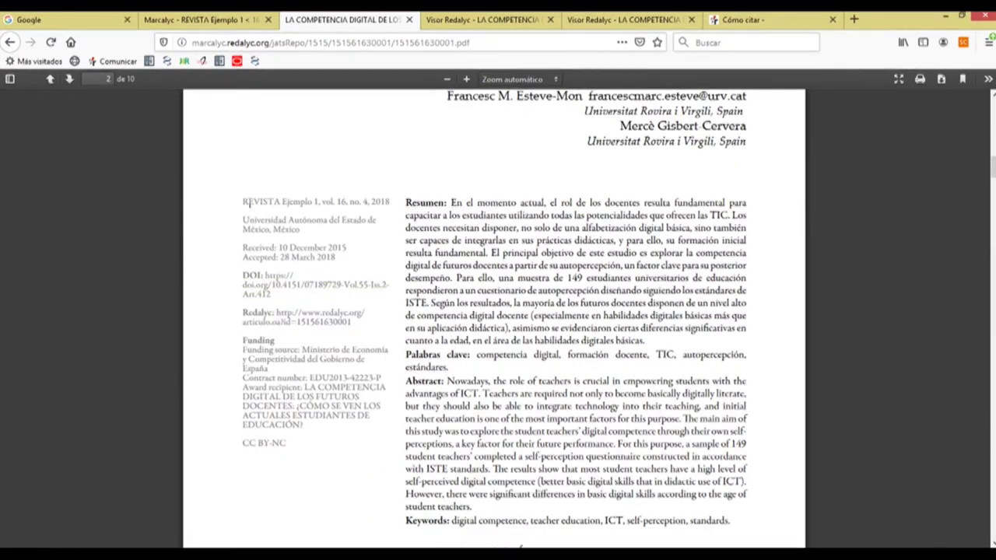
drag(242, 201, 313, 268)
click(313, 279)
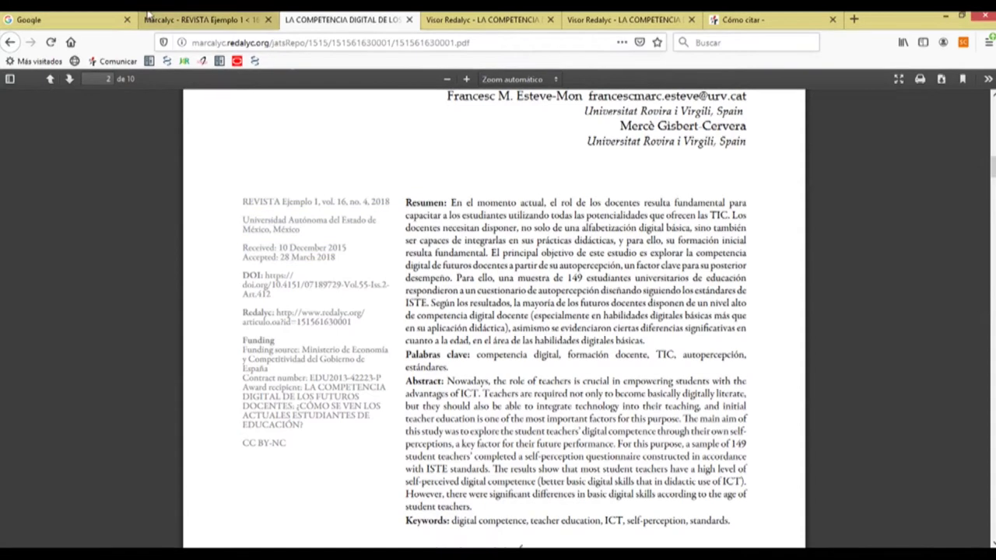
Scroll through the enriched HTML article and follow the Agyei & Voogt, 2011 citation to its reference.
click(148, 17)
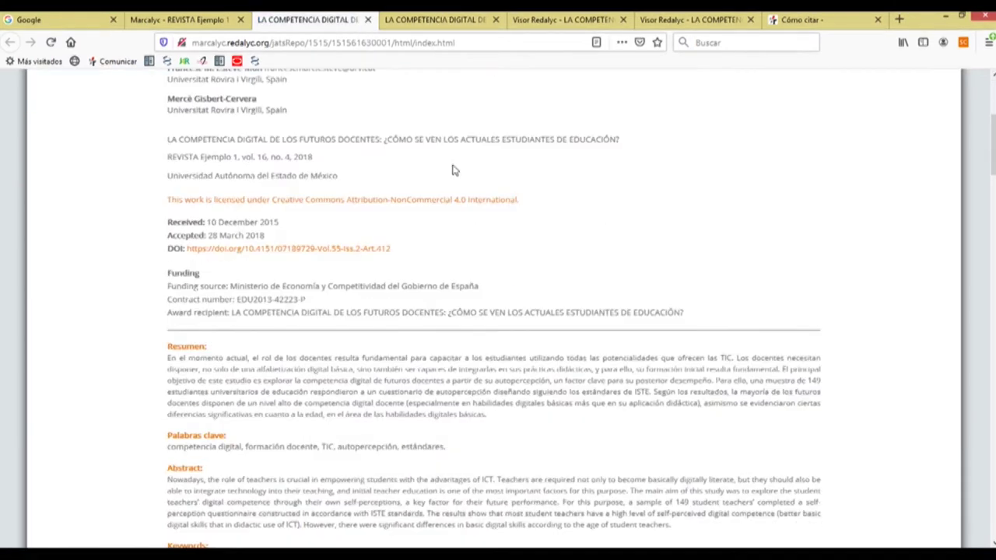
scroll(453, 169, down, 3)
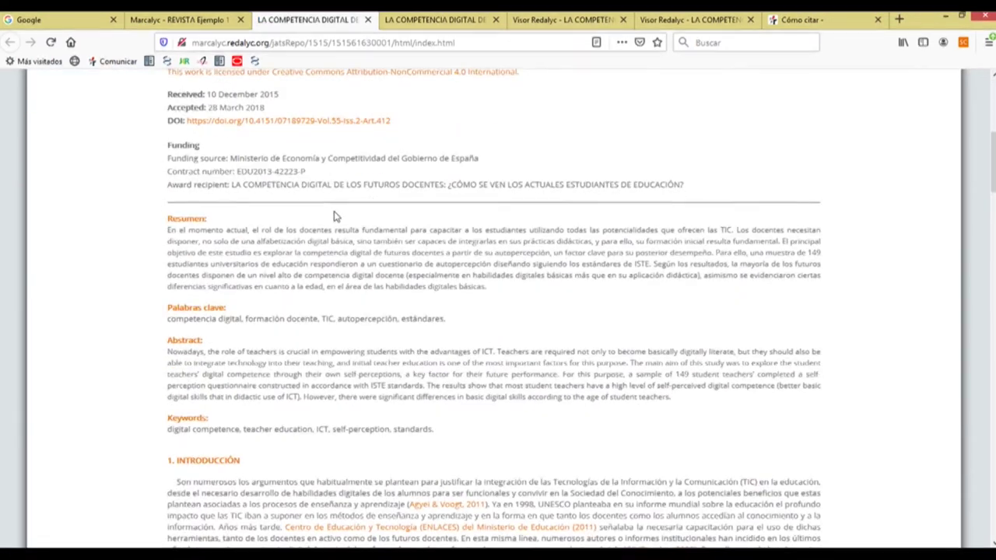
scroll(334, 216, down, 3)
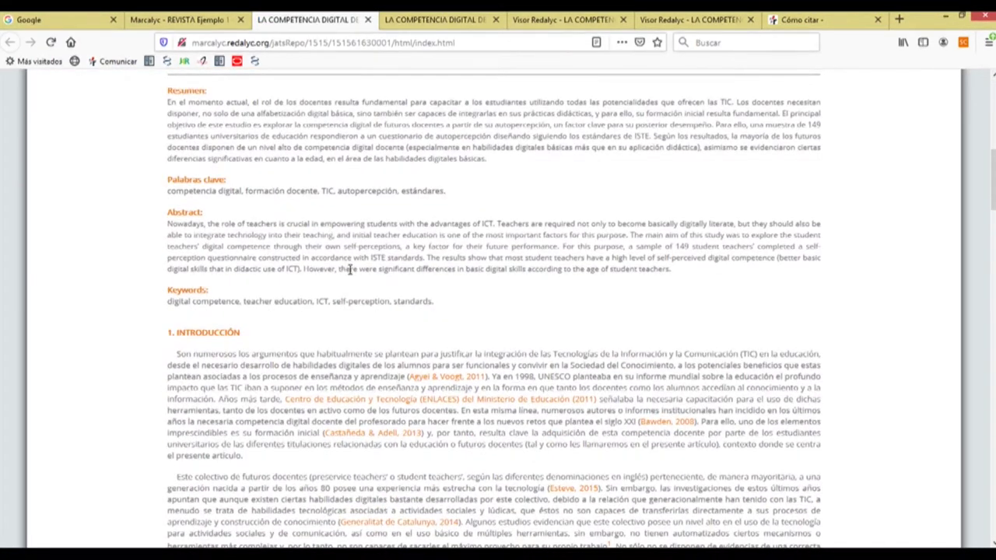
scroll(354, 272, down, 2)
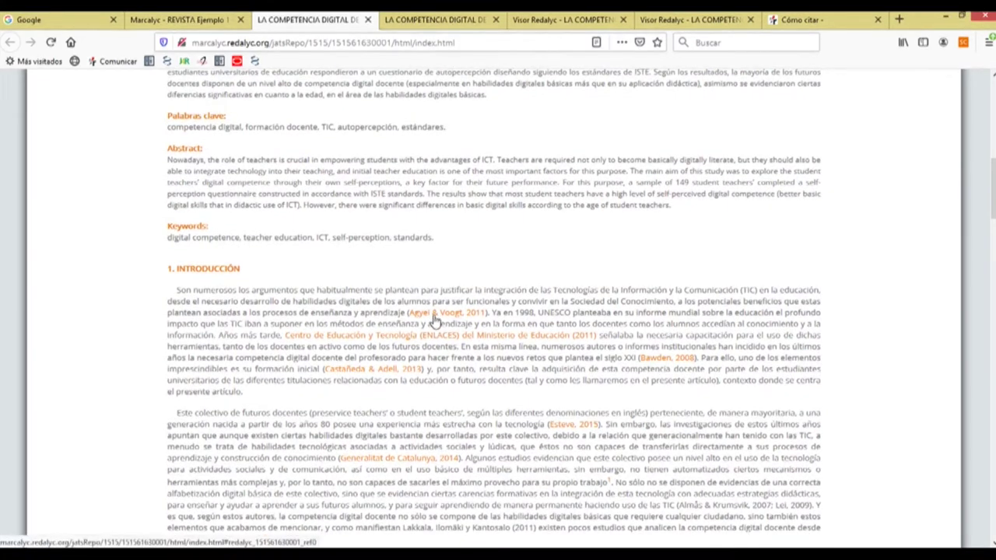
click(436, 317)
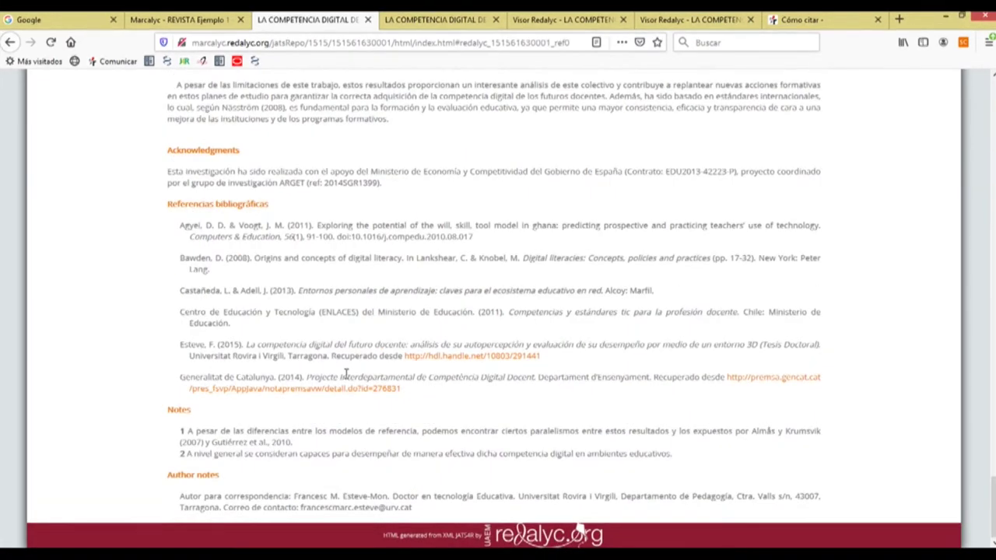
Select Tabla 1 rows from 24+ to Edu. Primaria and return to the Marcalyc formats page.
scroll(346, 373, up, 15)
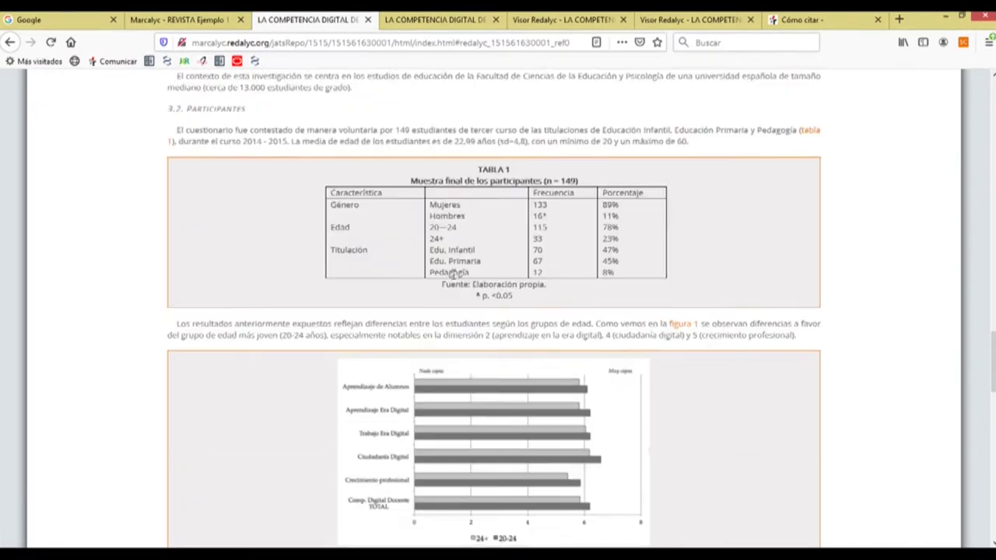
scroll(451, 273, up, 1)
drag(450, 242, 491, 279)
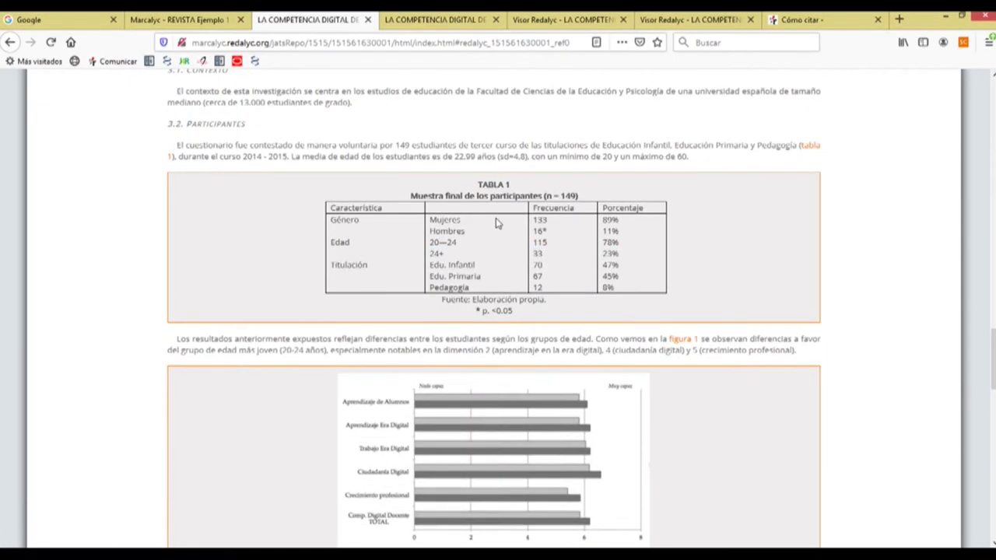
scroll(690, 332, down, 2)
scroll(592, 343, up, 10)
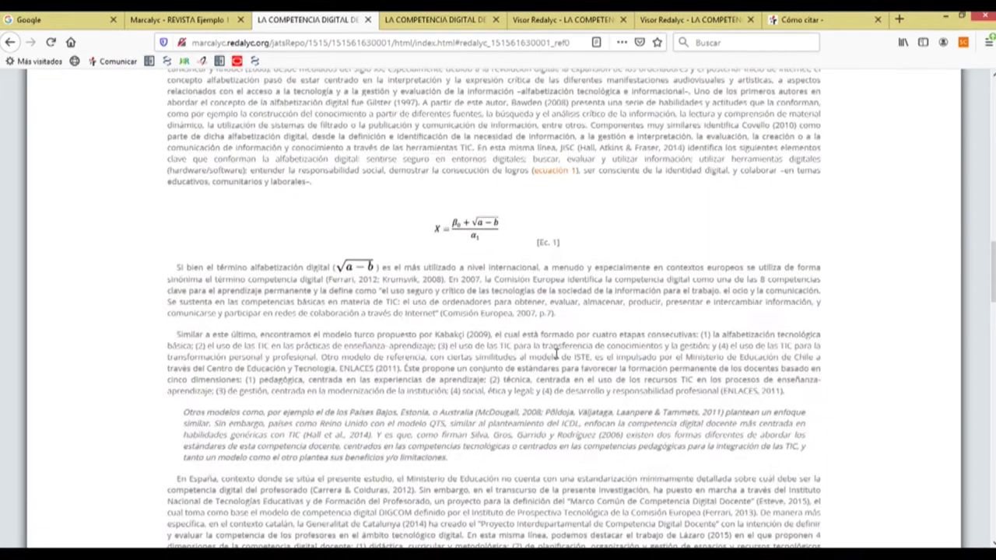
scroll(470, 171, down, 5)
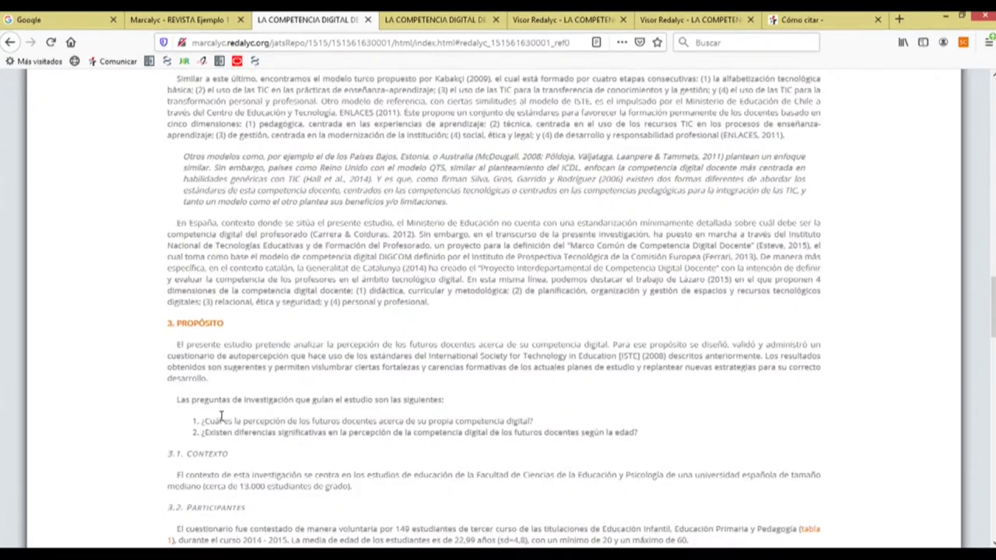
scroll(523, 191, up, 15)
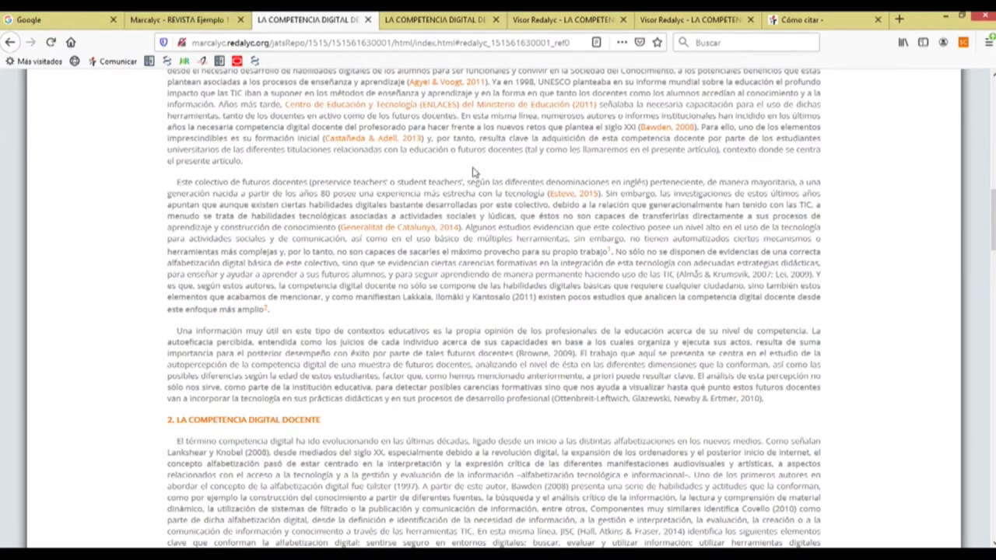
scroll(506, 164, up, 5)
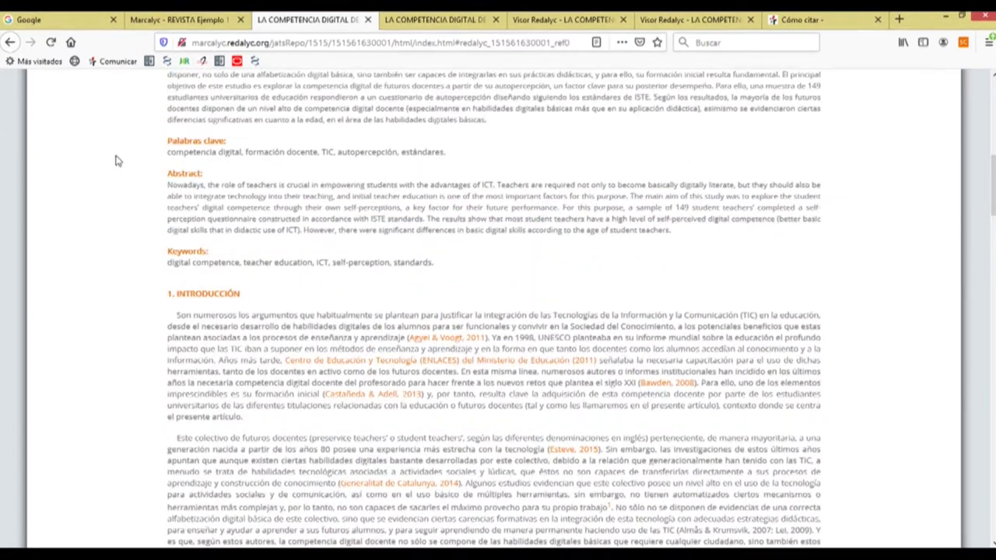
scroll(274, 166, up, 6)
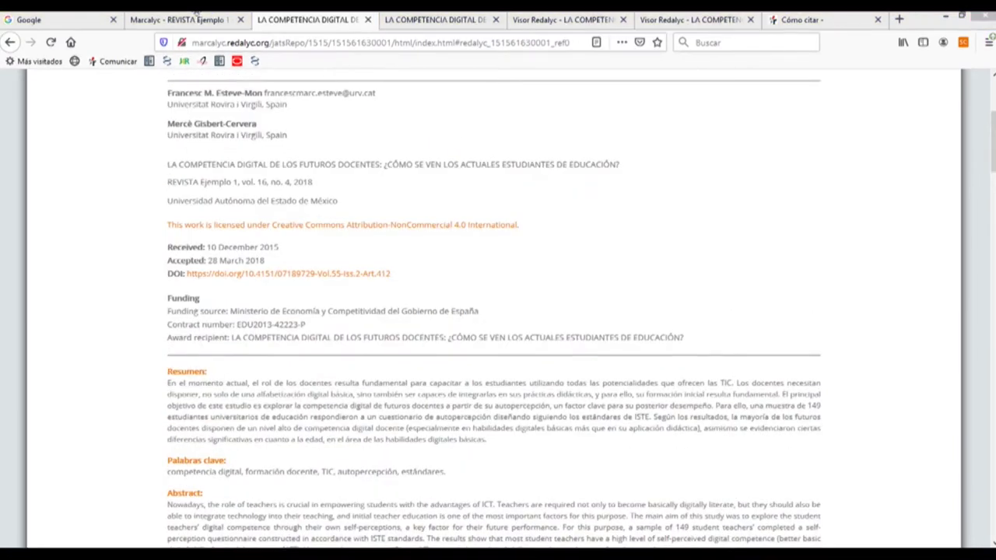
click(194, 18)
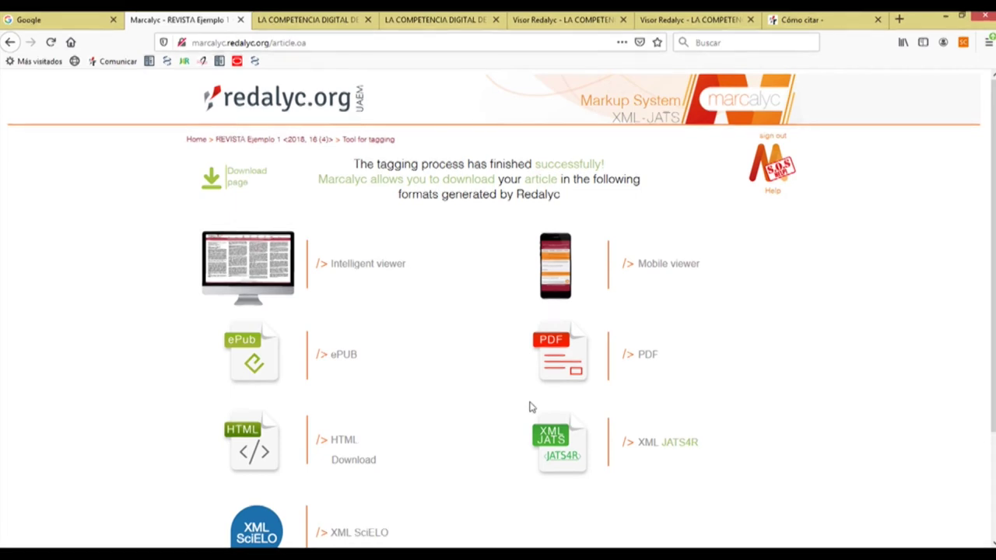
Clear the stray page selection and scroll the download page down toward the XML SciELO option.
drag(529, 407, 552, 428)
click(805, 353)
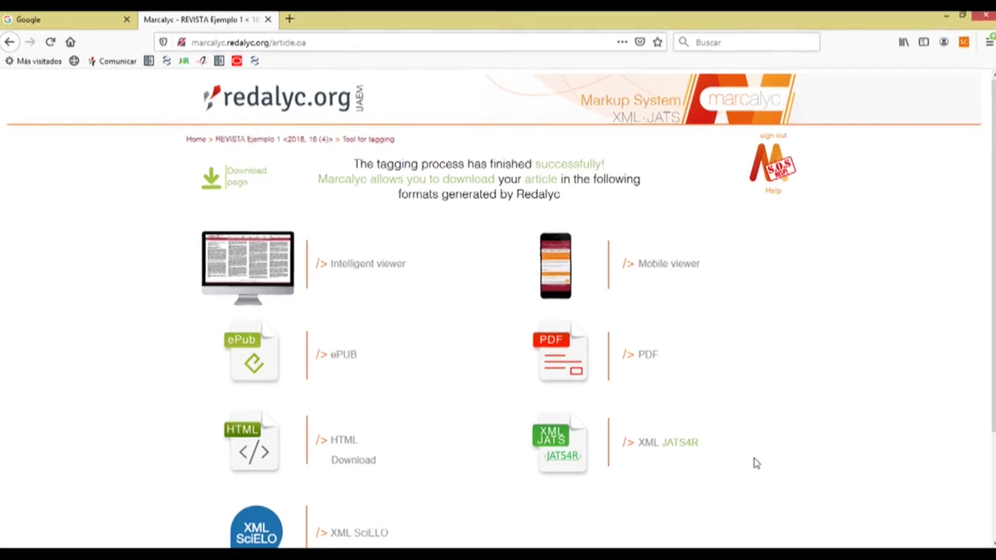
scroll(661, 435, down, 3)
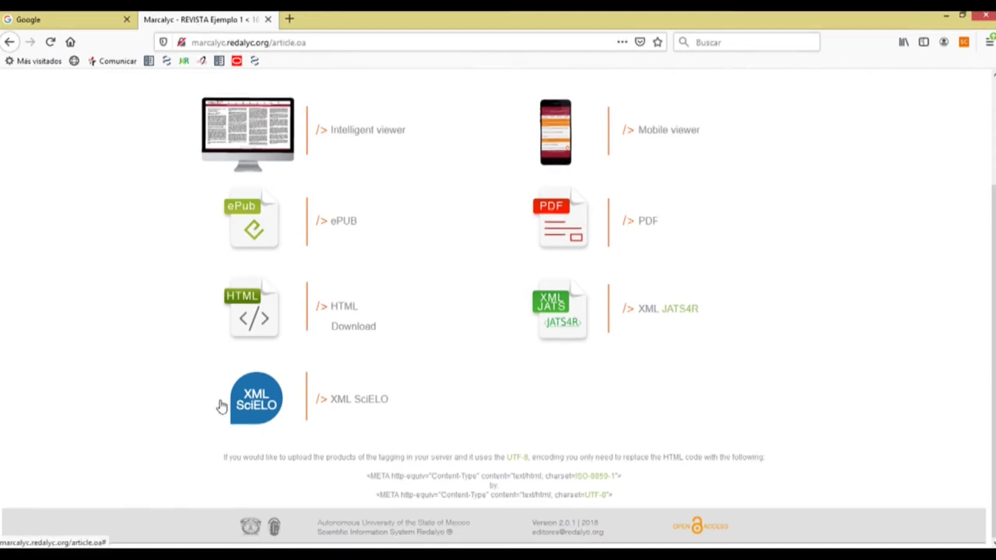
Open the XML SciELO form and review the ISSN used by SciELO, journal acronym and Volume fields.
click(256, 406)
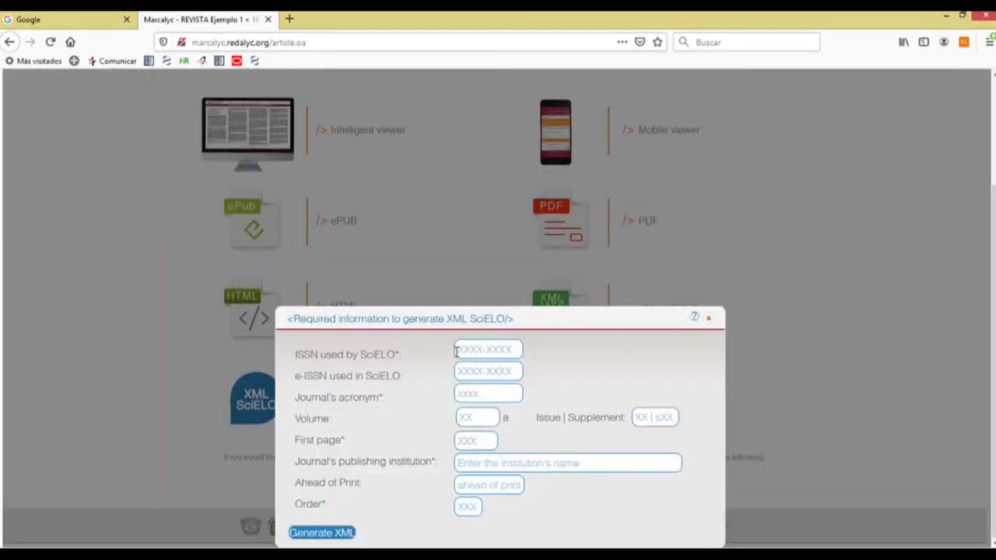
click(471, 354)
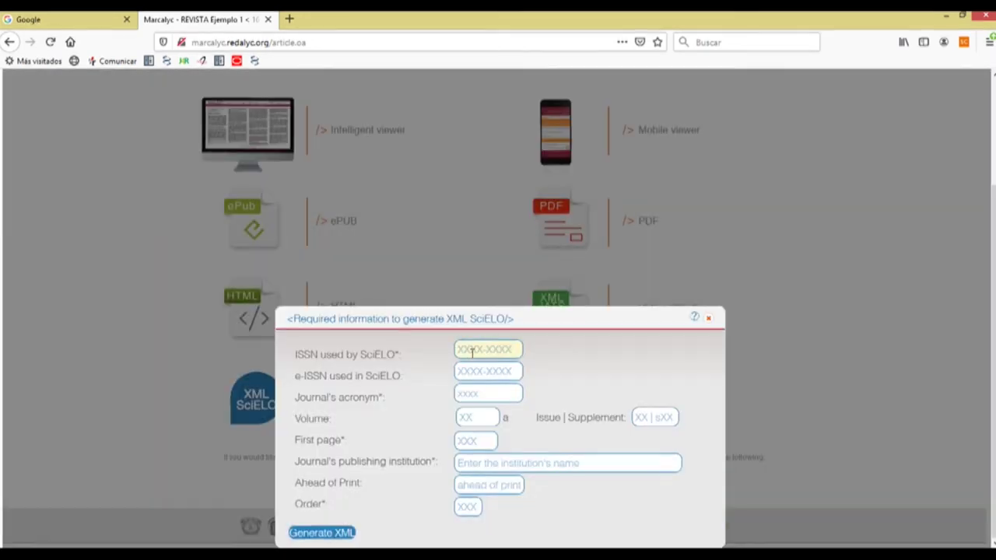
click(476, 393)
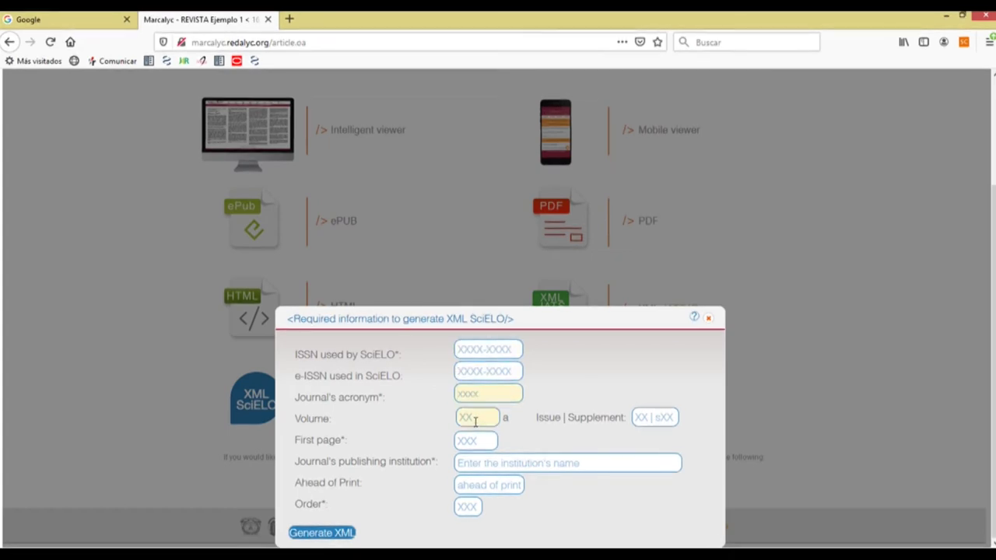
click(475, 421)
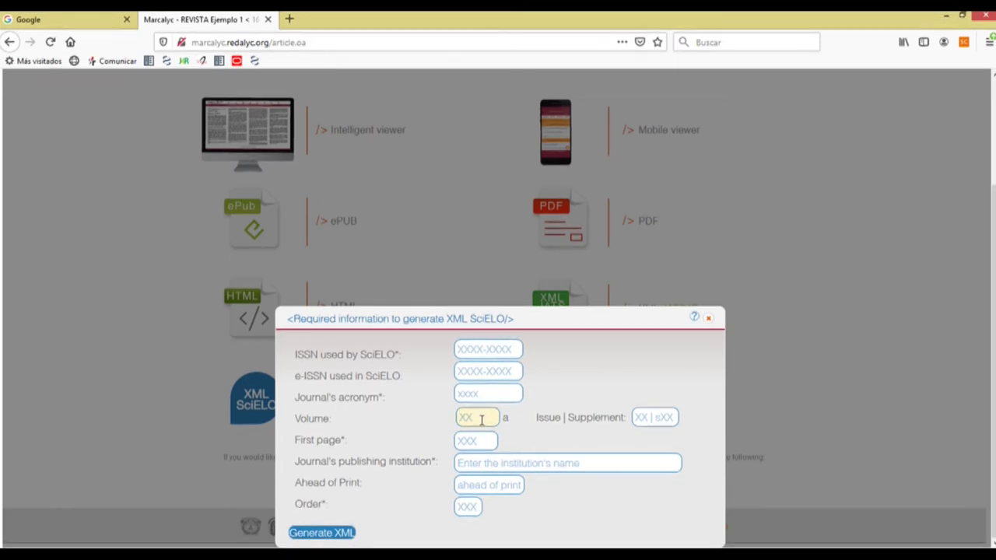
click(483, 348)
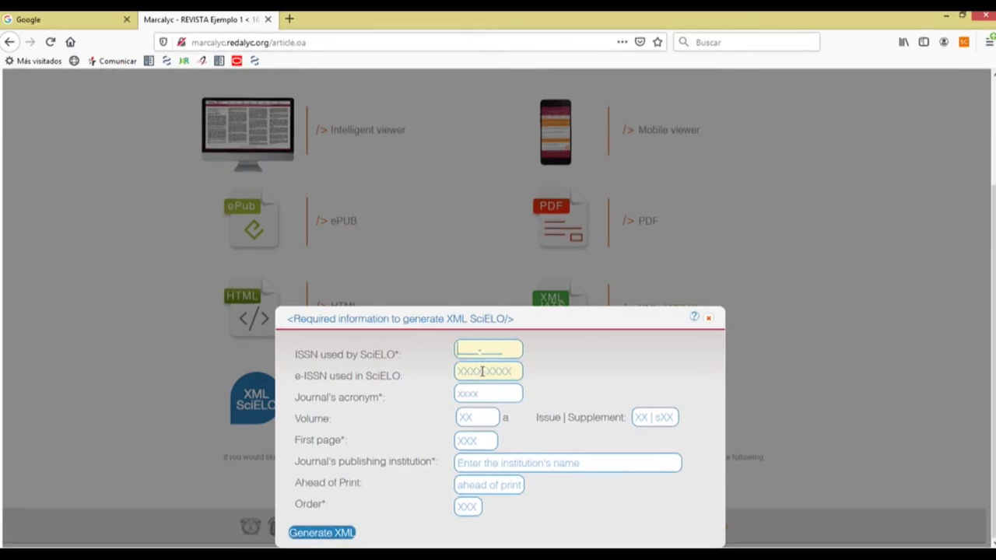
Review the Issue | Supplement, First page, institution, Ahead of Print and Order fields, closing without generating XML.
click(478, 416)
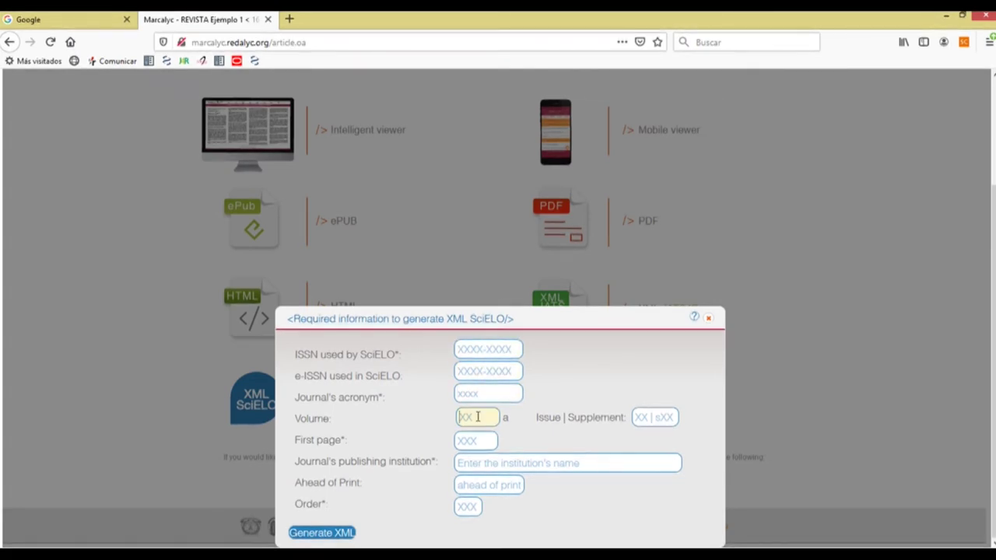
click(656, 417)
click(485, 440)
click(489, 466)
click(482, 486)
click(468, 506)
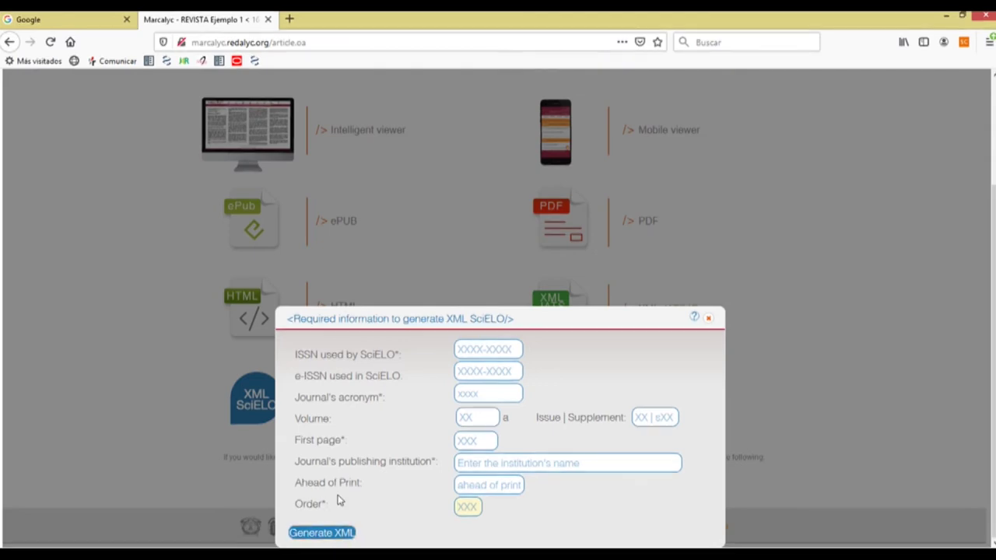
click(709, 319)
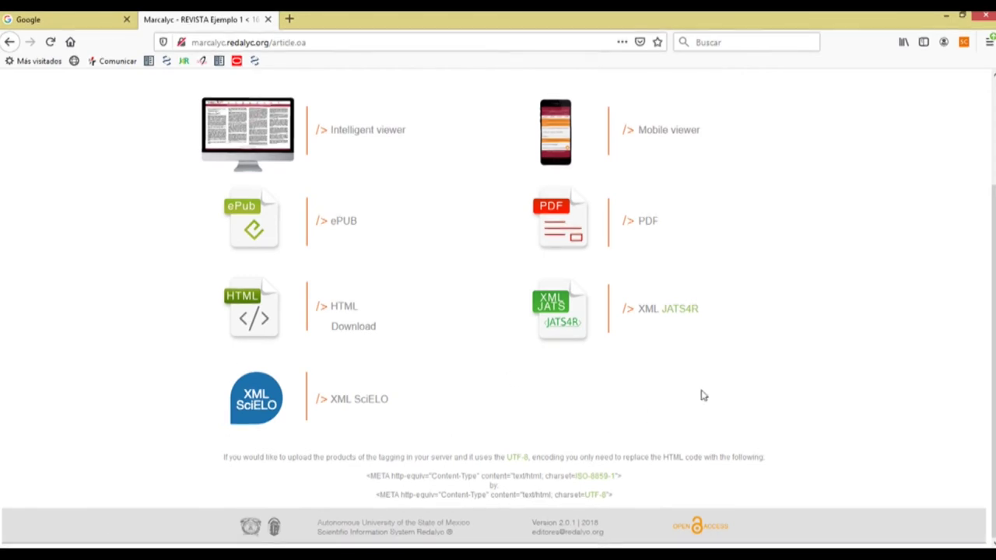
Scroll to the top of the download page and open the S.O.S. Help page 'Aprende a usar Marcalyc'.
scroll(806, 342, up, 2)
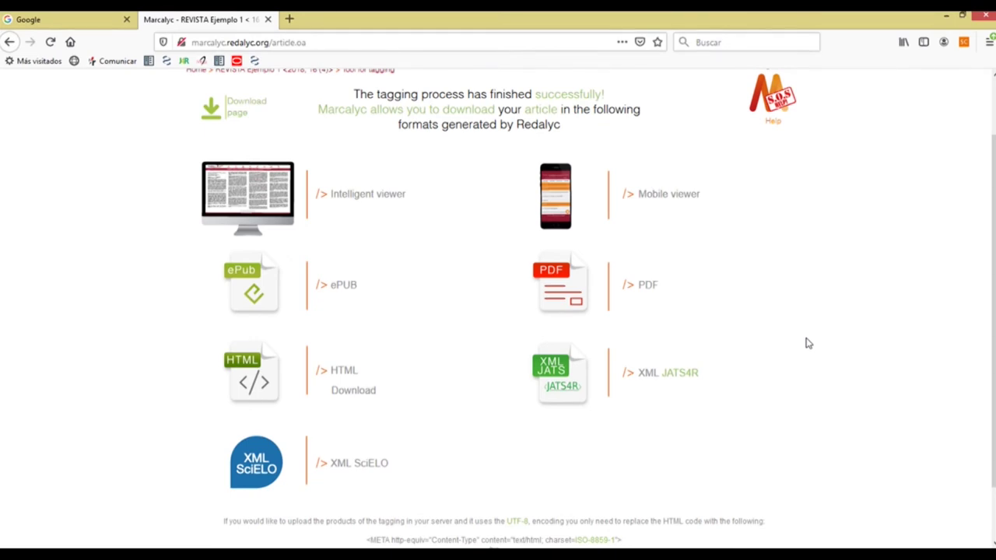
scroll(805, 345, up, 2)
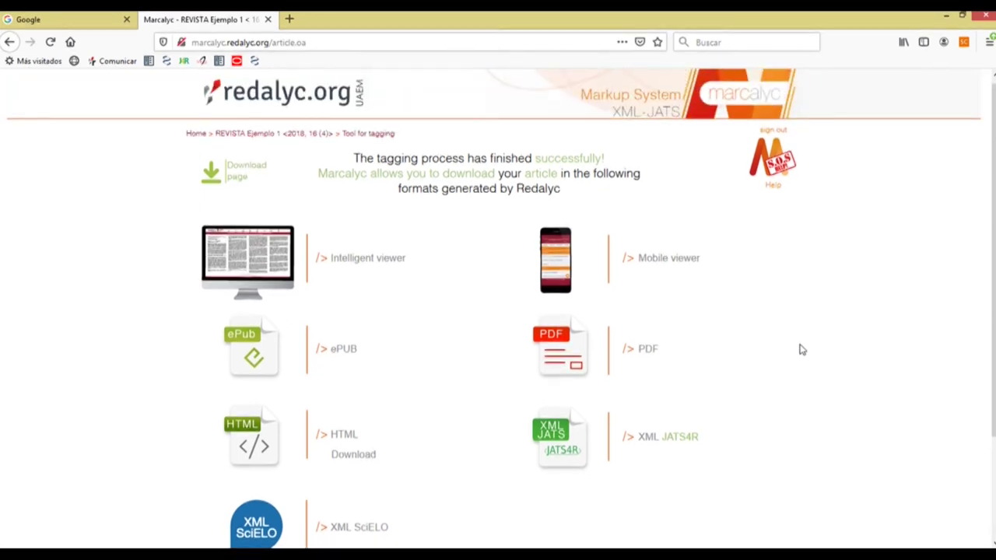
scroll(801, 348, down, 2)
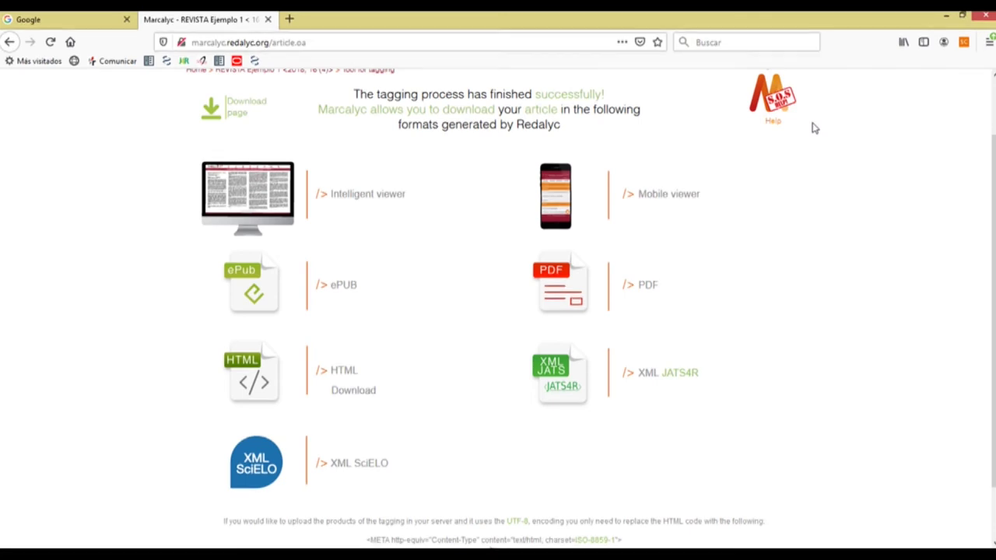
scroll(813, 127, up, 2)
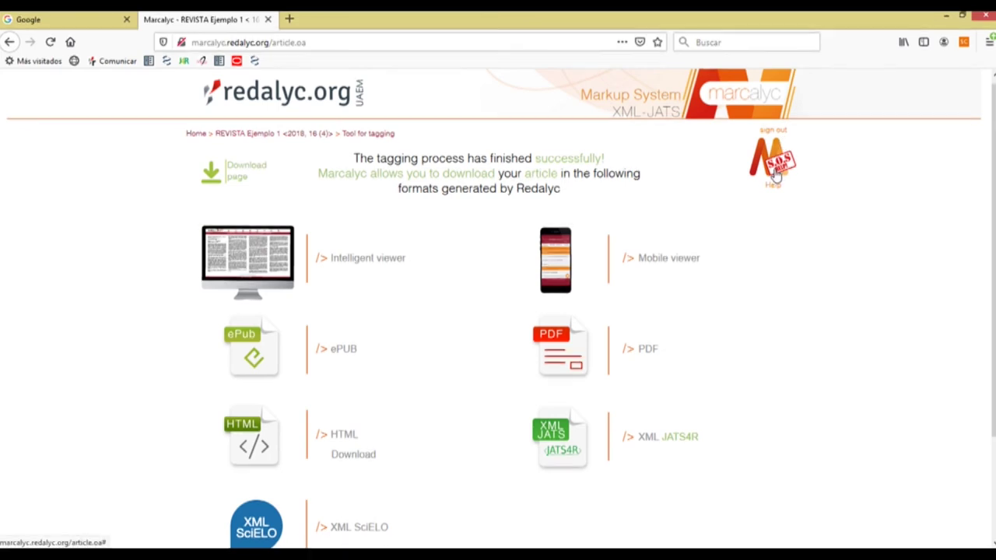
click(776, 175)
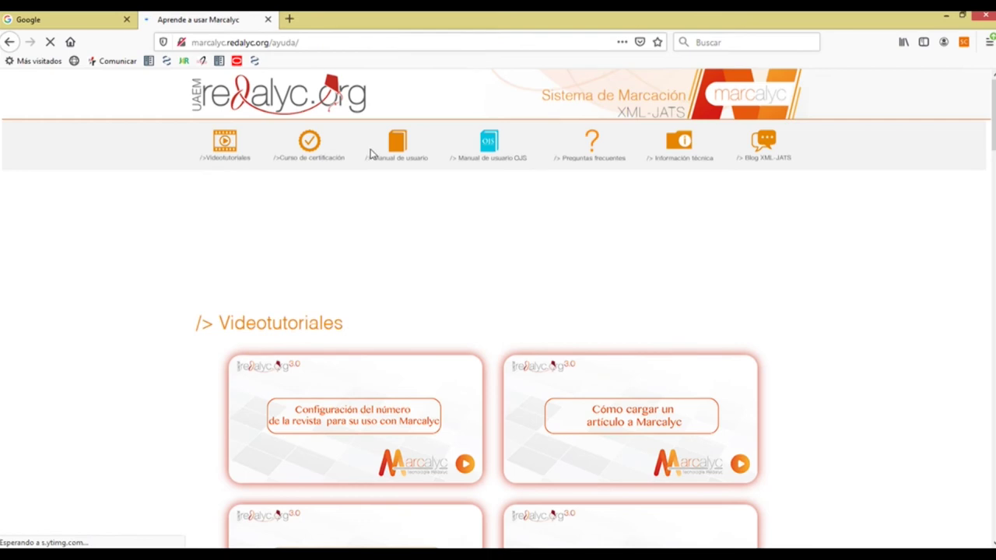
Scroll the help page past Videotutoriales and the certification course down to the FAQ and Version 2.0.14 notes.
scroll(296, 194, down, 1)
scroll(225, 242, down, 10)
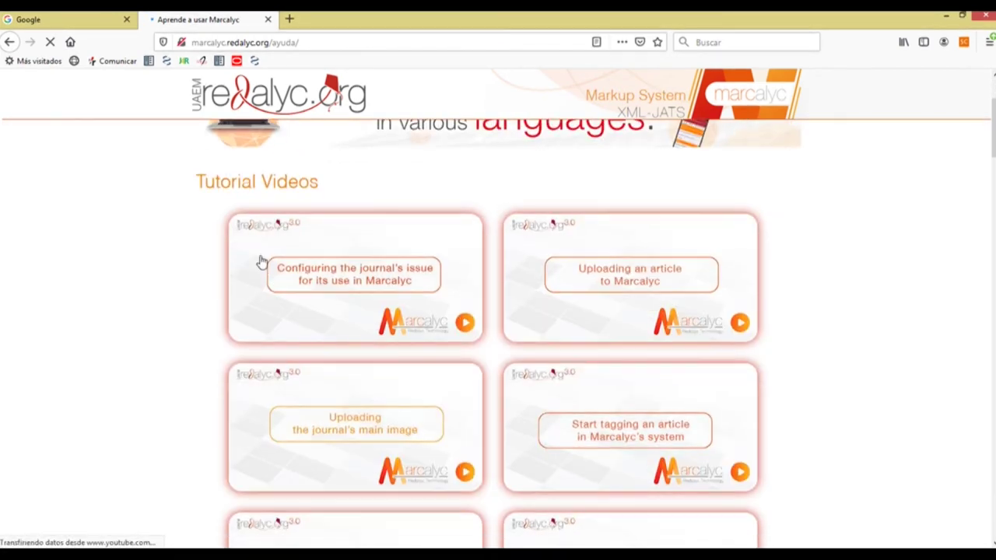
scroll(312, 286, down, 3)
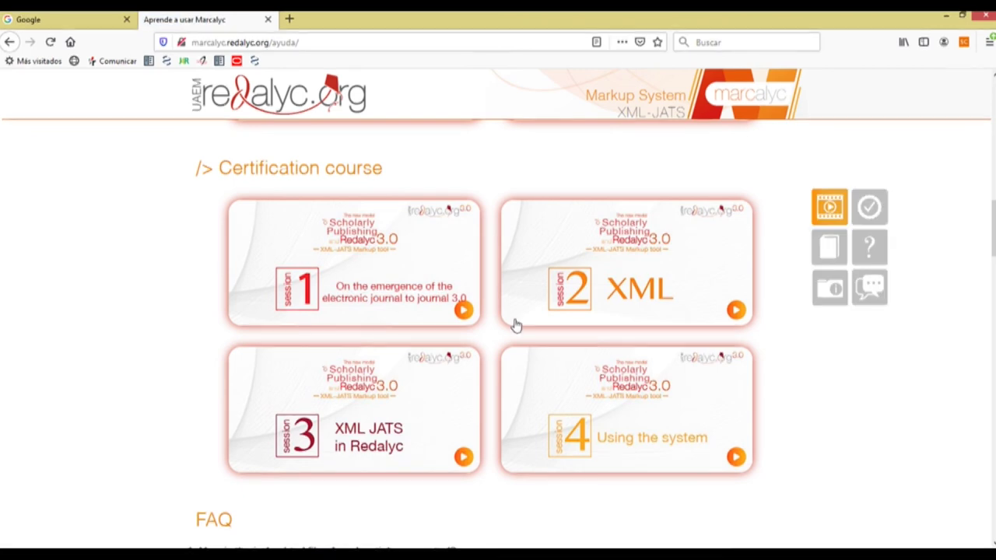
scroll(144, 288, down, 2)
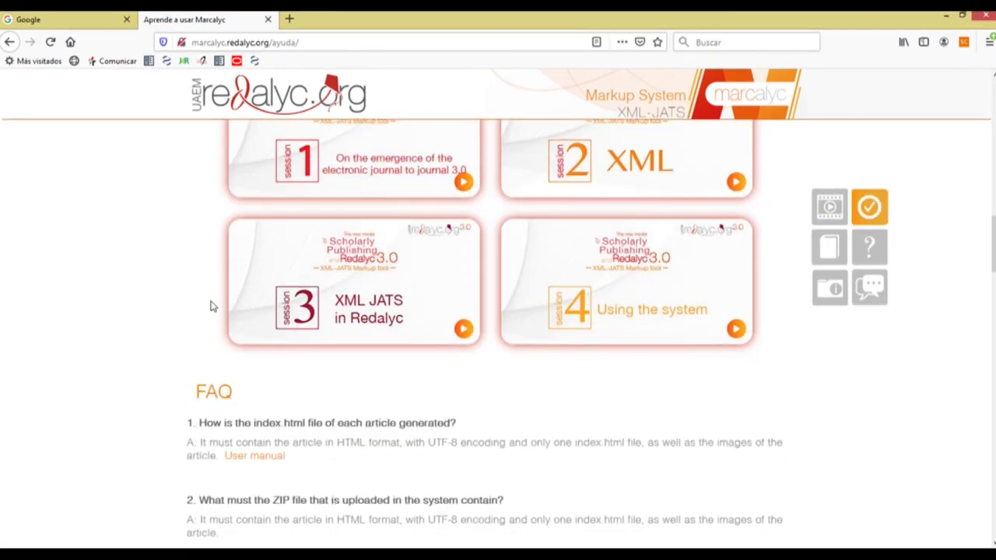
scroll(186, 299, down, 3)
scroll(161, 268, up, 2)
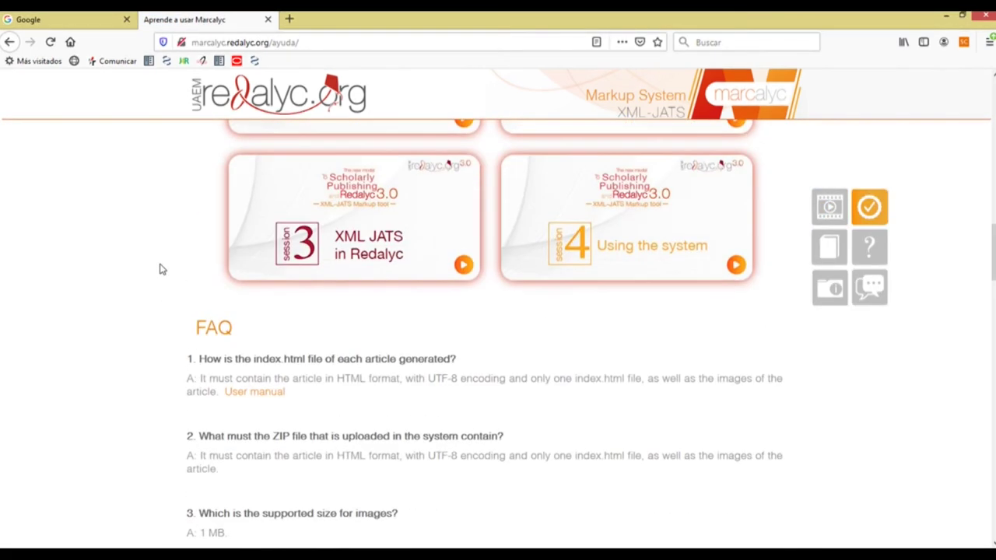
scroll(170, 289, down, 1)
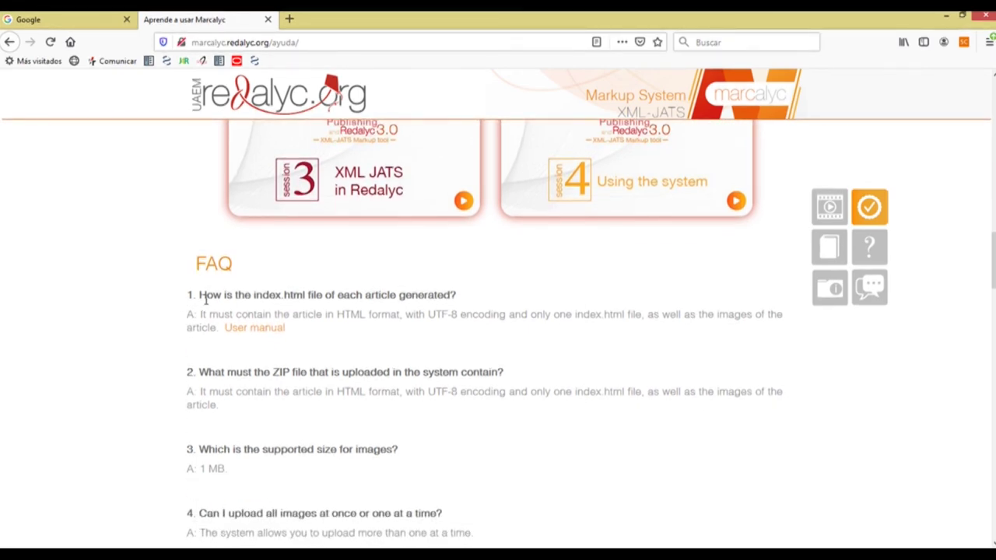
scroll(204, 302, down, 1)
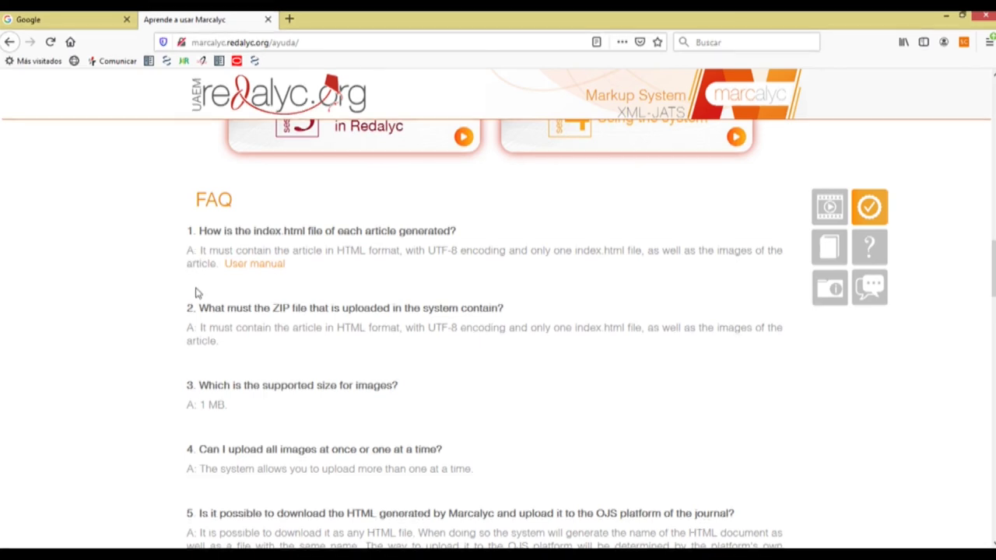
scroll(199, 308, down, 2)
scroll(199, 309, down, 2)
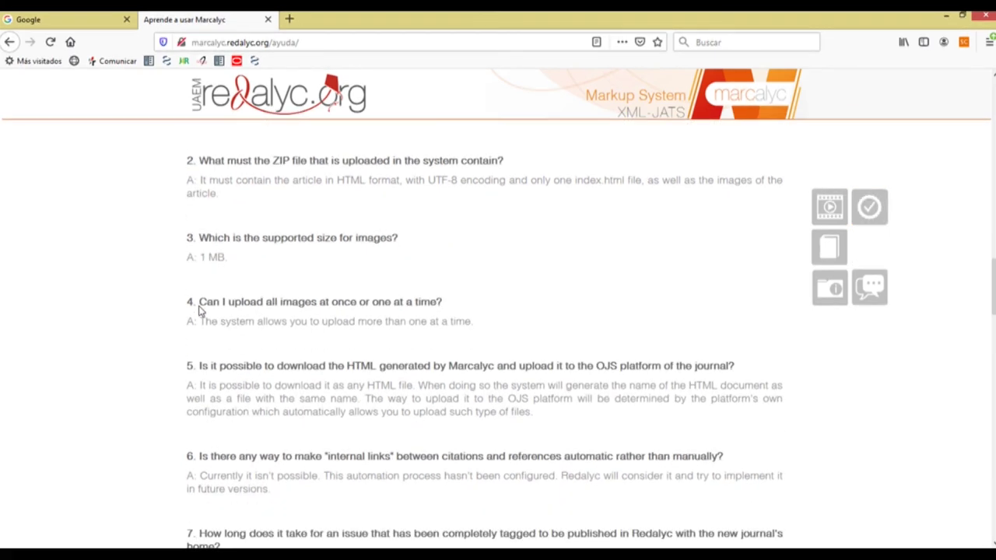
scroll(199, 284, down, 7)
scroll(217, 301, down, 12)
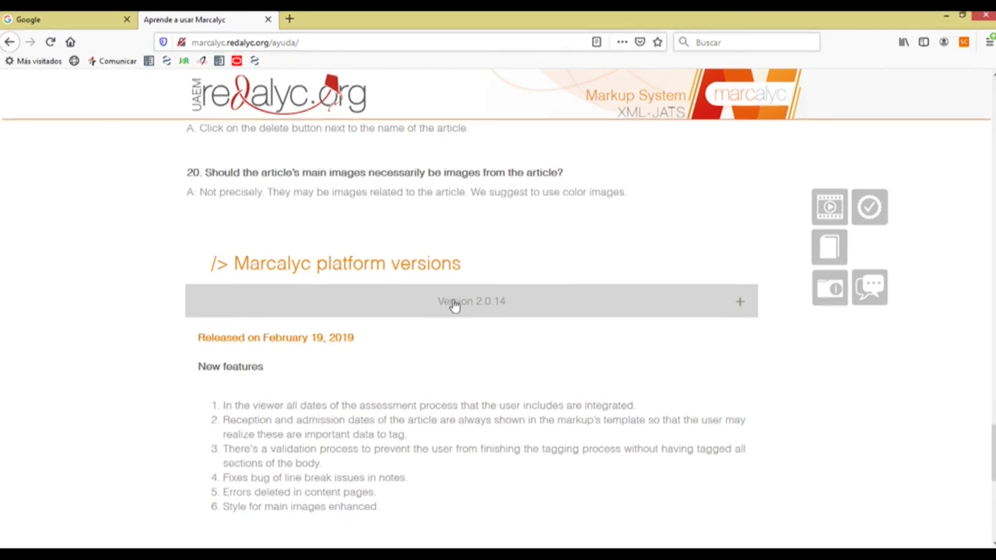
scroll(210, 264, down, 1)
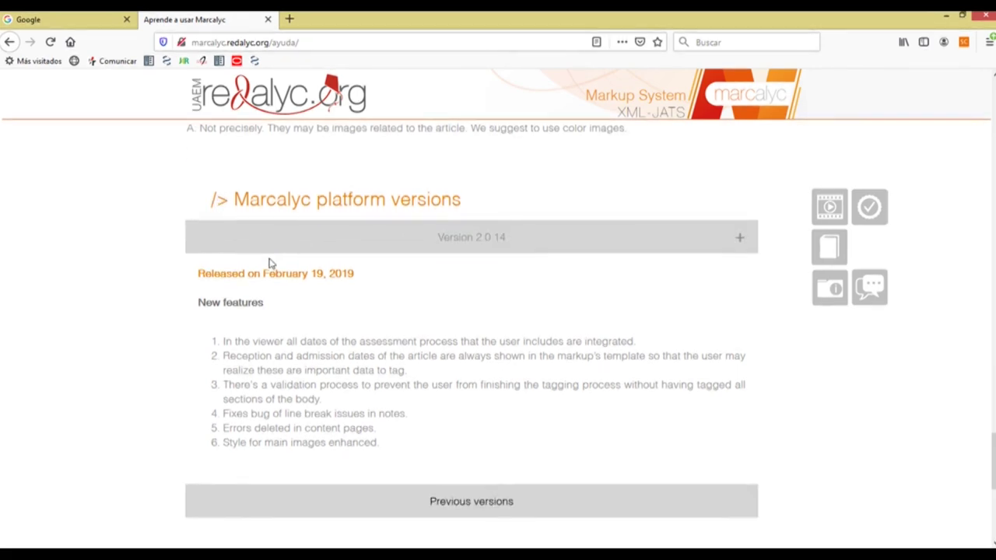
scroll(267, 245, down, 4)
scroll(272, 261, down, 1)
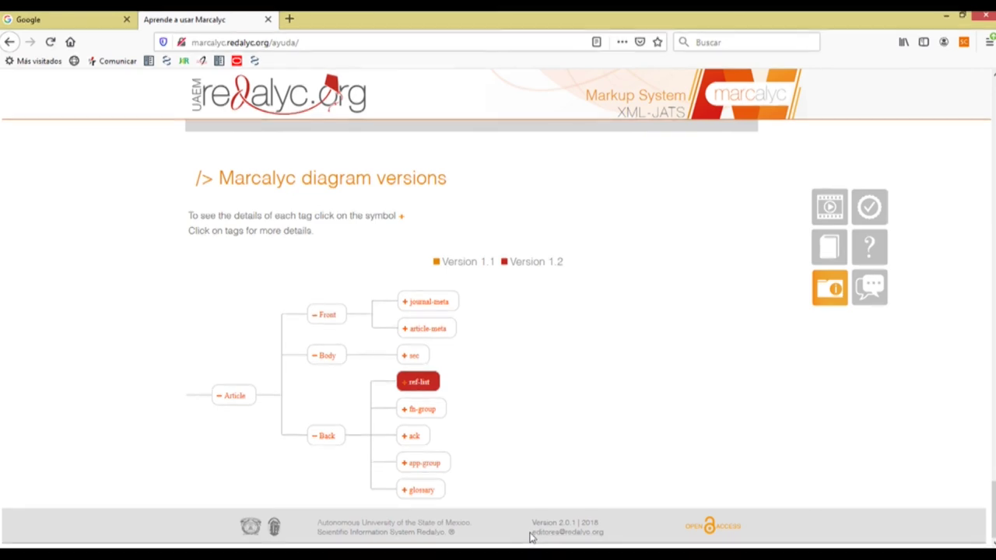
drag(530, 537, 539, 531)
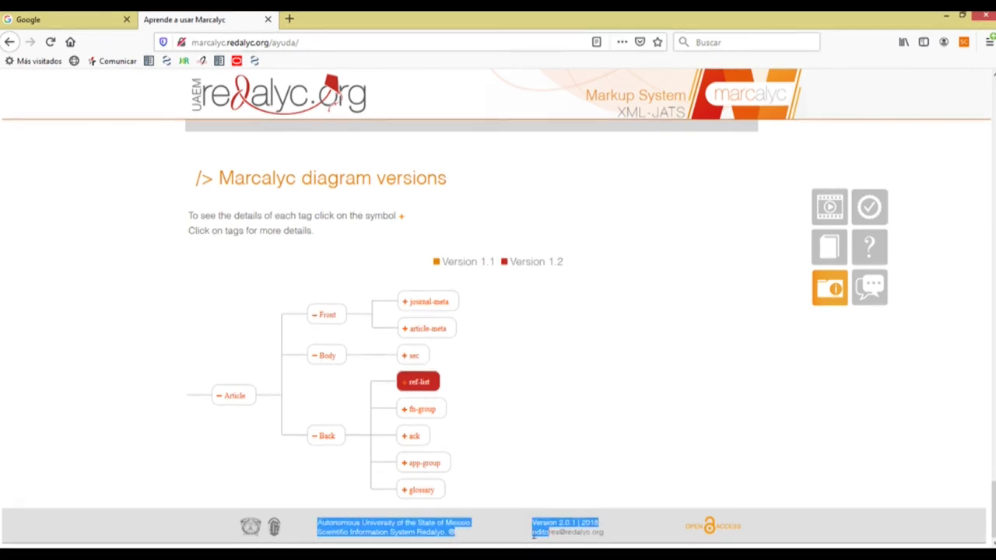
click(533, 536)
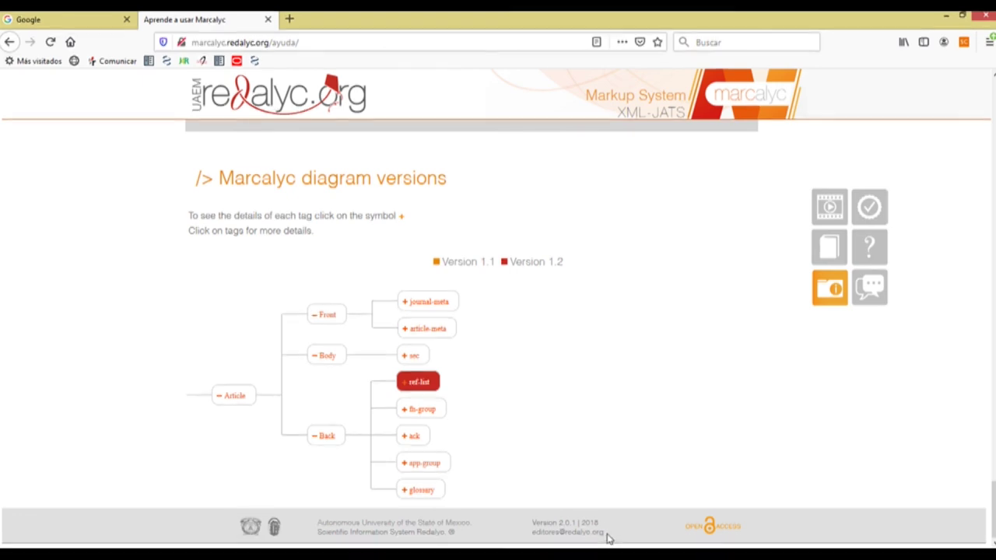
scroll(626, 363, up, 10)
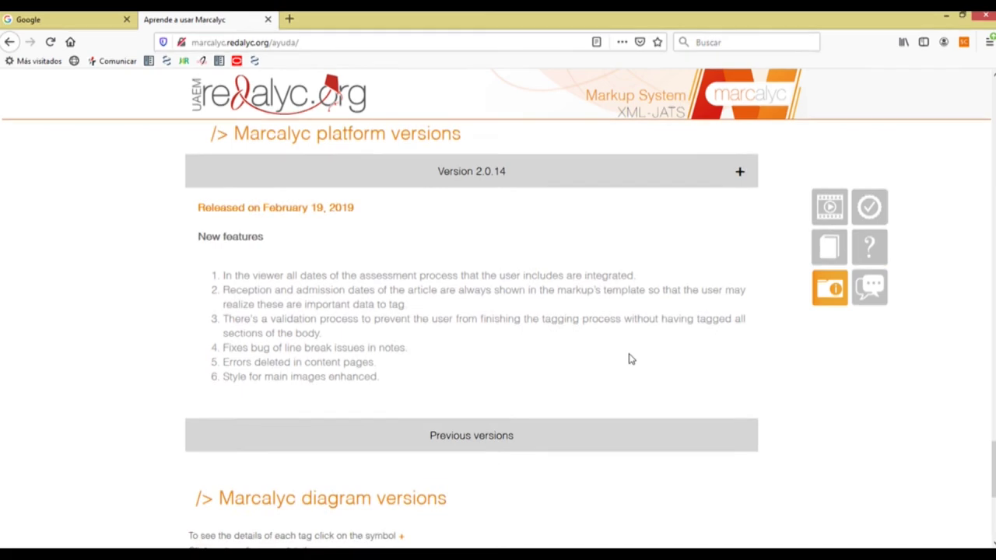
scroll(623, 367, up, 10)
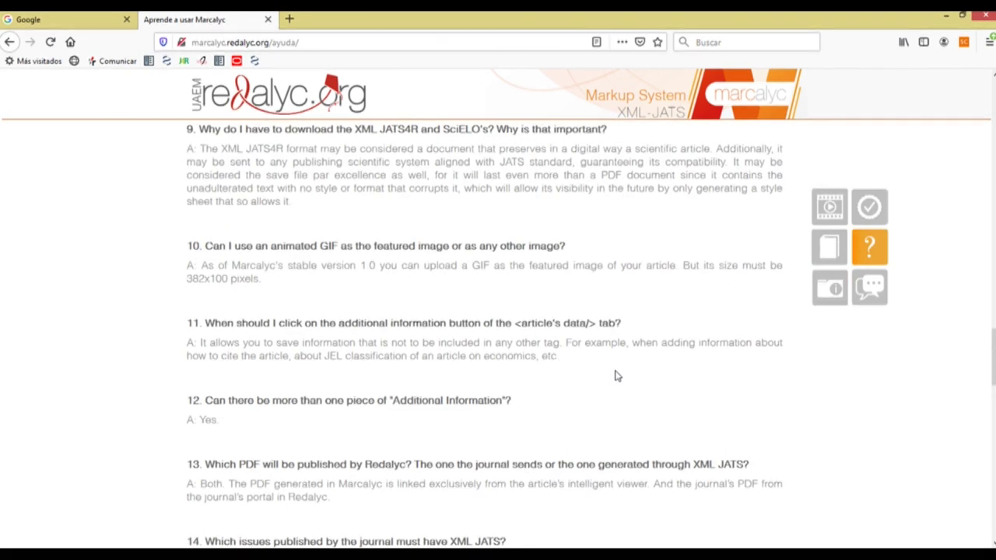
scroll(615, 373, up, 10)
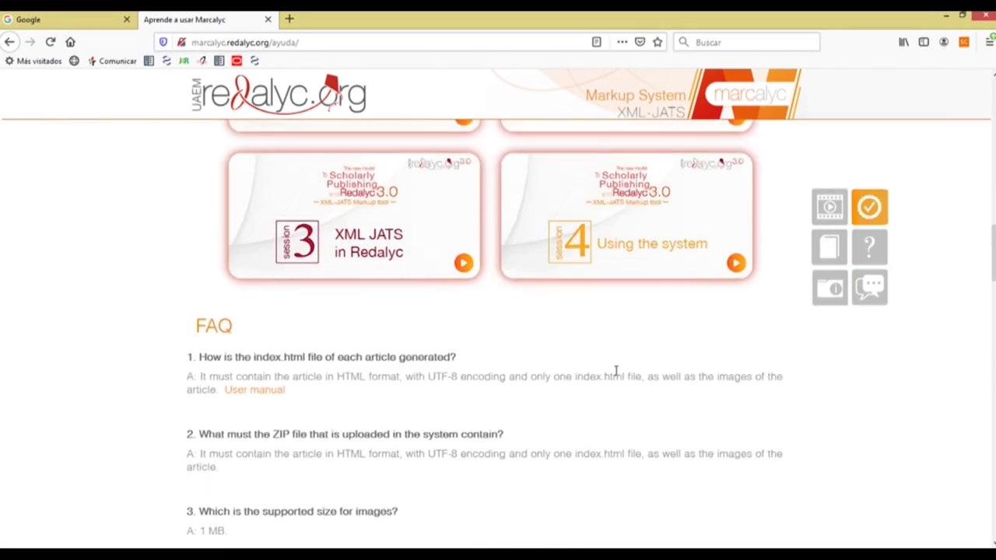